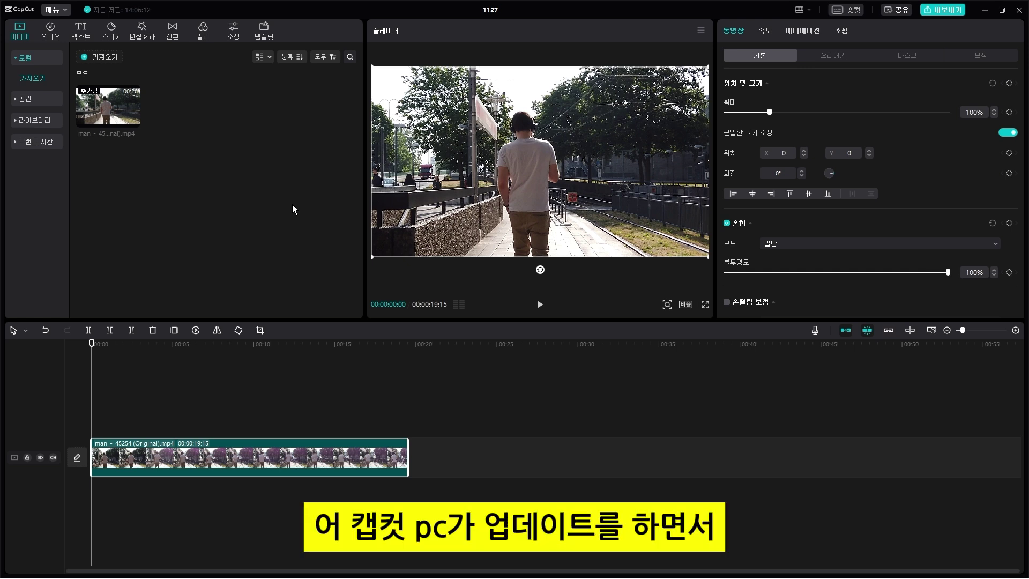
# Step: Add a default text clip to the timeline above the video, starting at 0 seconds
pyautogui.click(83, 35)
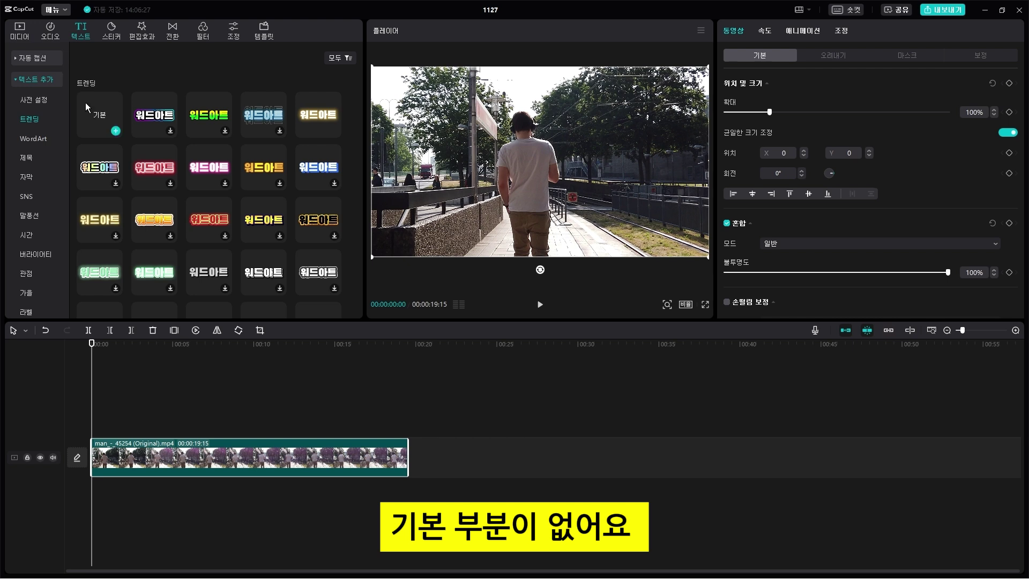
pyautogui.moveTo(109, 132)
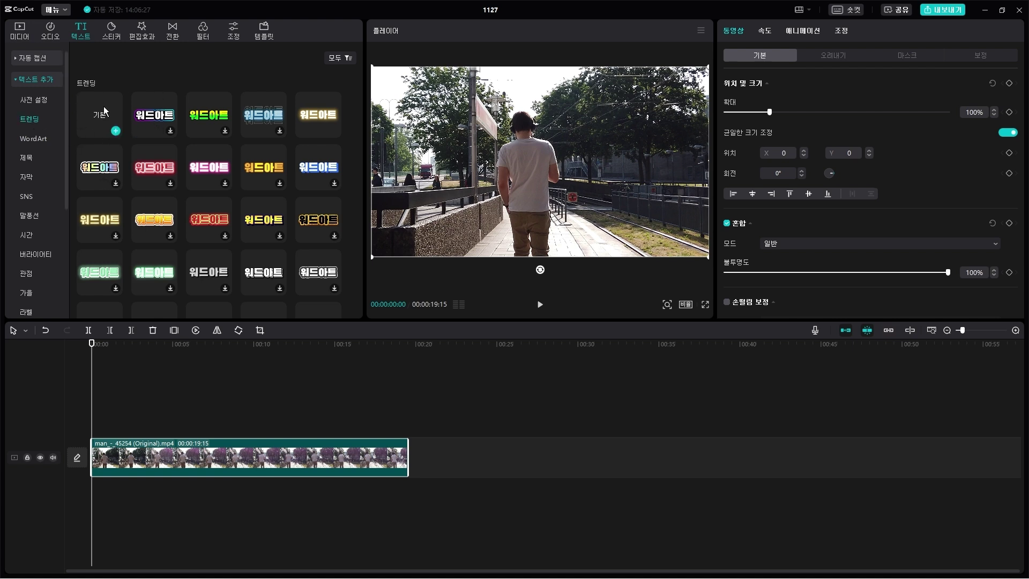
pyautogui.moveTo(97, 114); pyautogui.dragTo(92, 427)
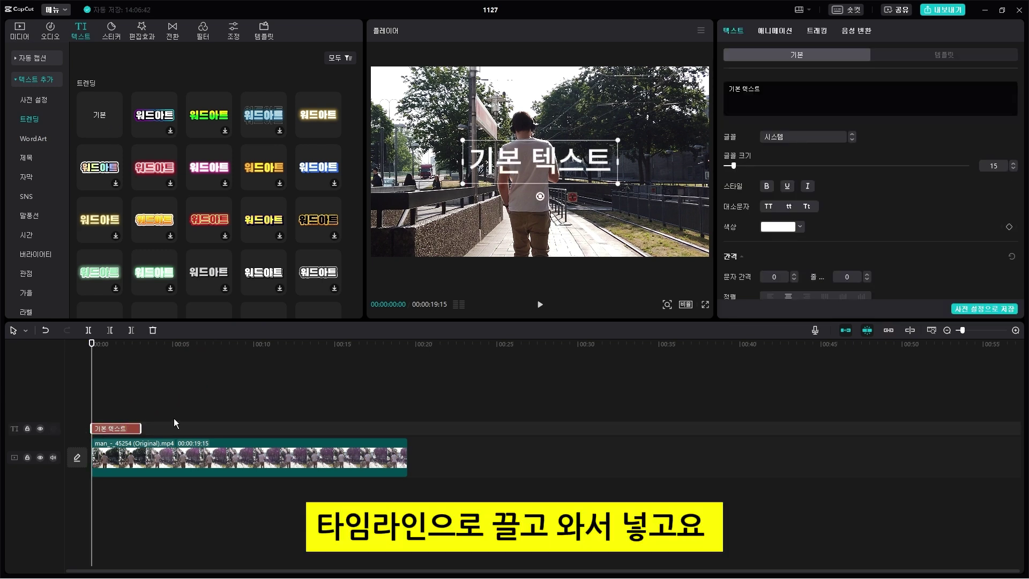
# Step: Examine the text clip's basic settings and browse the text templates that can be applied to it
pyautogui.scroll(-3, 922, 170)
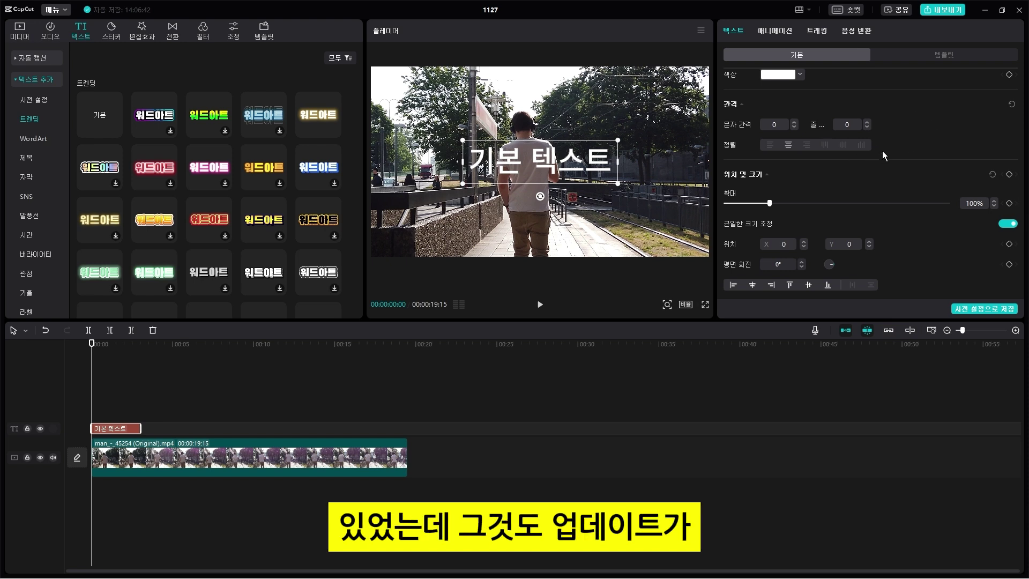
pyautogui.scroll(1, 905, 152)
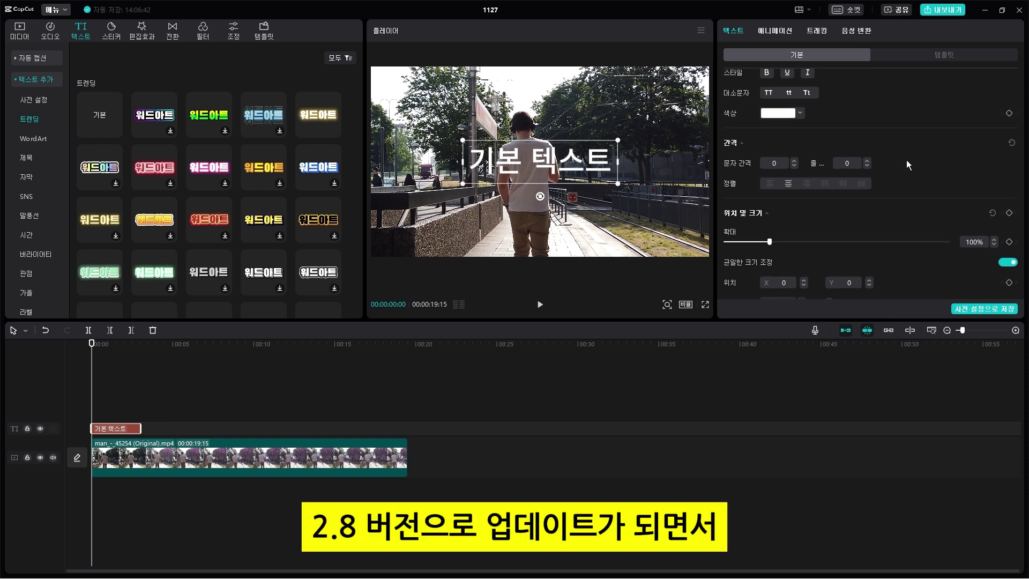
pyautogui.scroll(3, 905, 159)
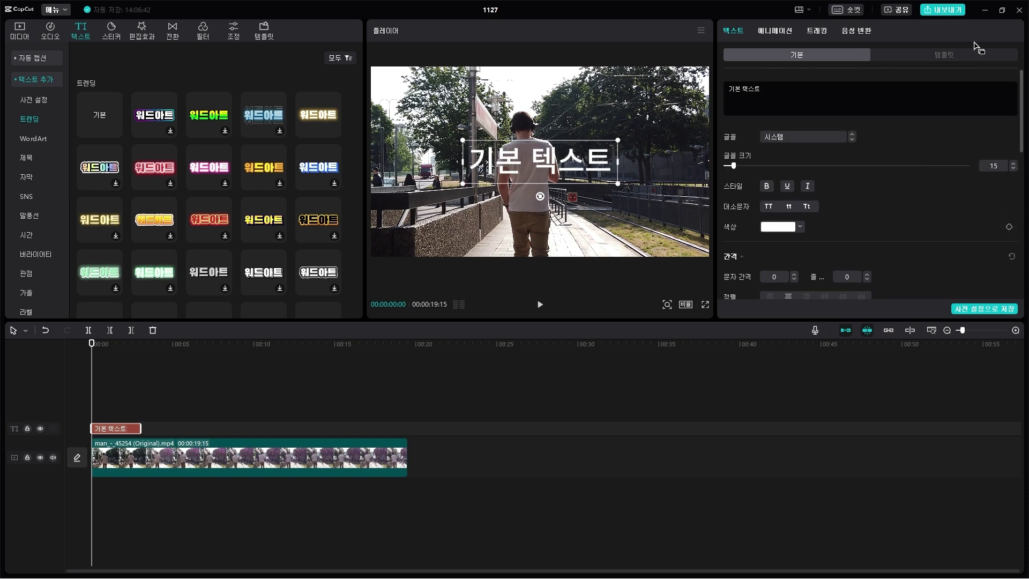
pyautogui.click(957, 54)
pyautogui.scroll(-10, 899, 151)
pyautogui.scroll(-5, 944, 170)
pyautogui.scroll(-5, 944, 170)
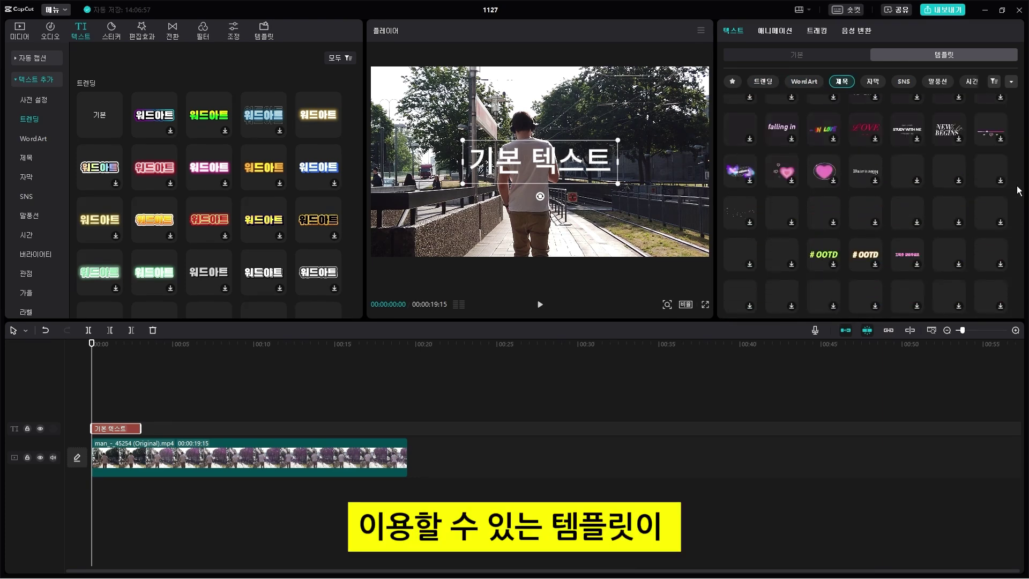
pyautogui.scroll(5, 1018, 191)
pyautogui.scroll(5, 1019, 190)
pyautogui.click(827, 56)
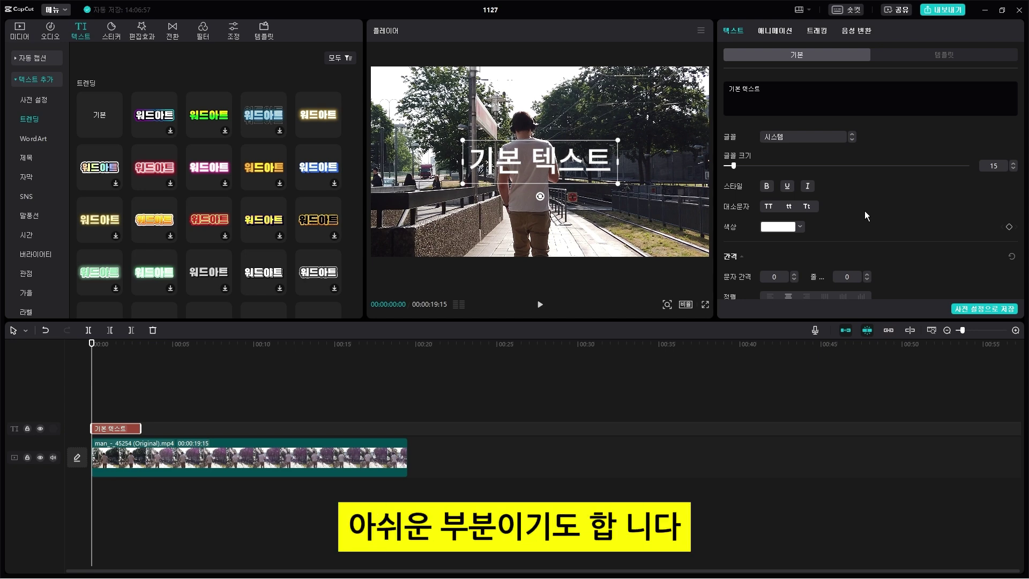
# Step: Extend the text clip to about 9 seconds and replace its text with "캡컷 pc"
pyautogui.moveTo(141, 425); pyautogui.dragTo(242, 426)
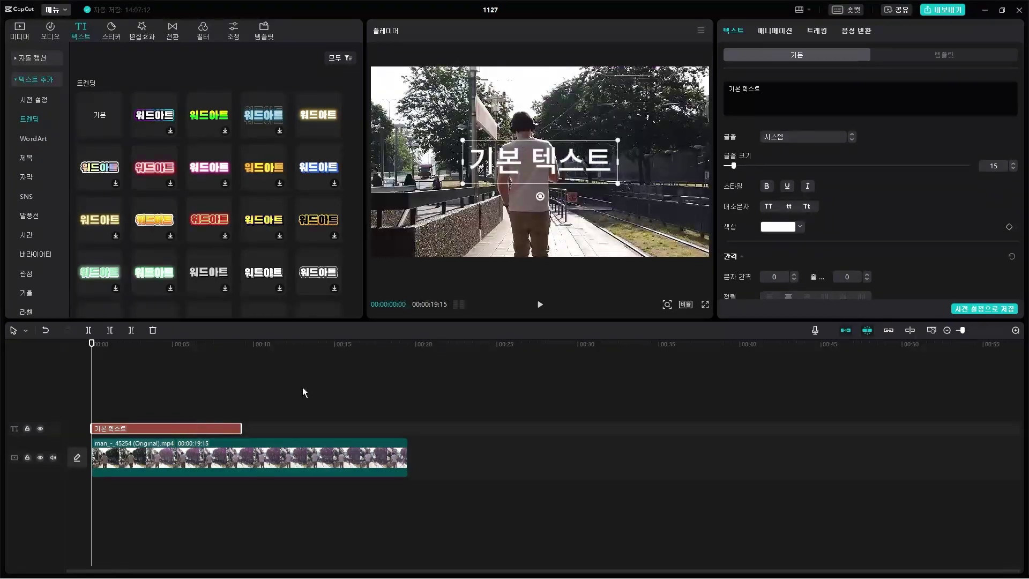
pyautogui.tripleClick(772, 86)
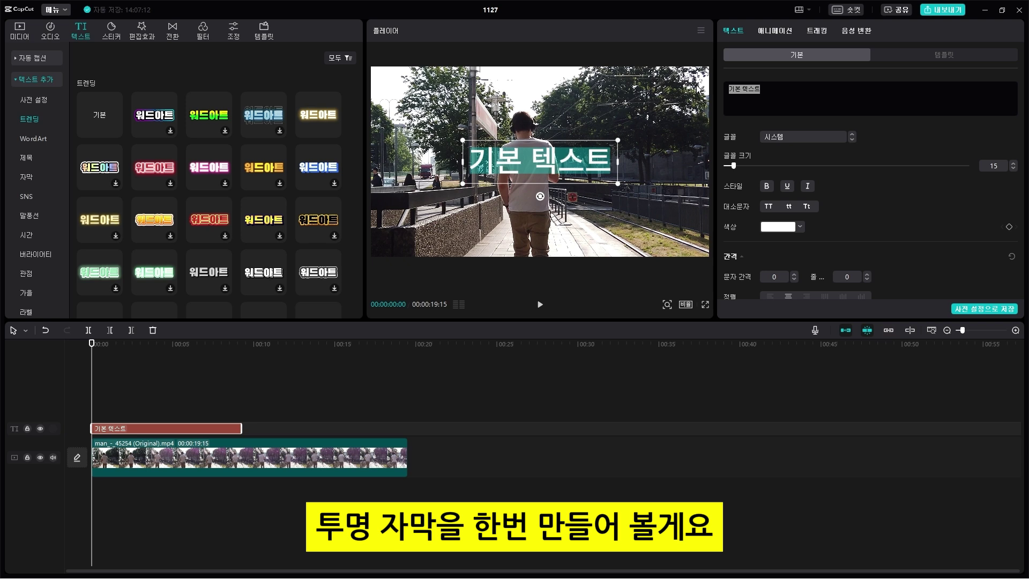
pyautogui.write('zoqzj')
pyautogui.press('BackSpace')
pyautogui.press('BackSpace')
pyautogui.press('BackSpace')
pyautogui.press('BackSpace')
pyautogui.press('BackSpace')
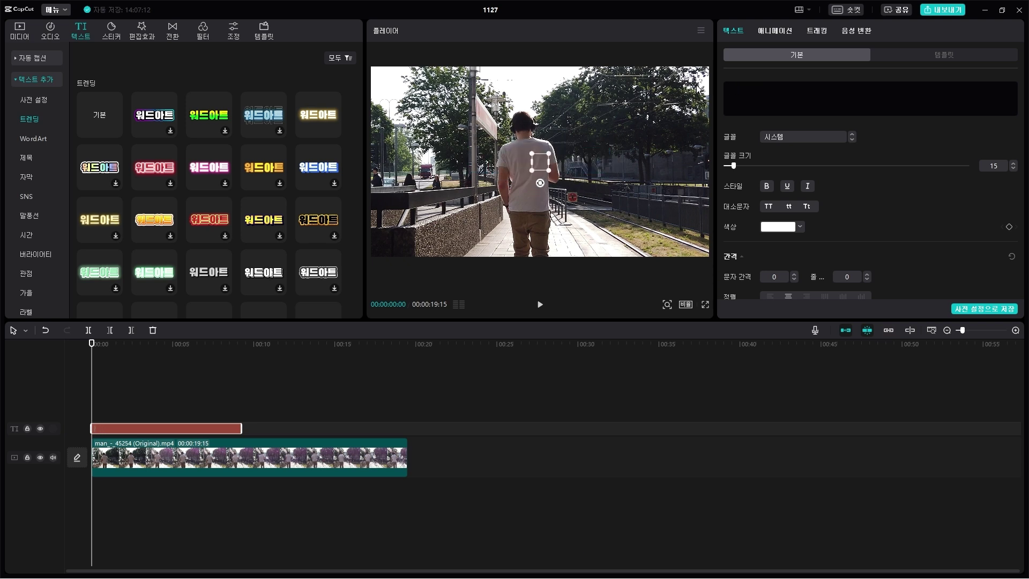
pyautogui.write('zoq')
pyautogui.press('BackSpace')
pyautogui.press('BackSpace')
pyautogui.press('BackSpace')
pyautogui.write('캡컷')
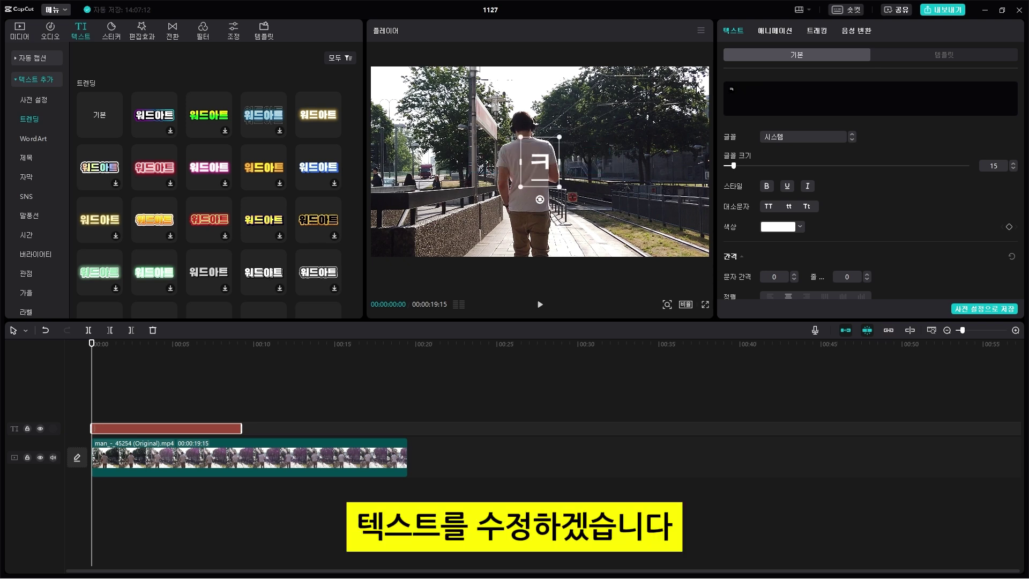
pyautogui.write(' pc')
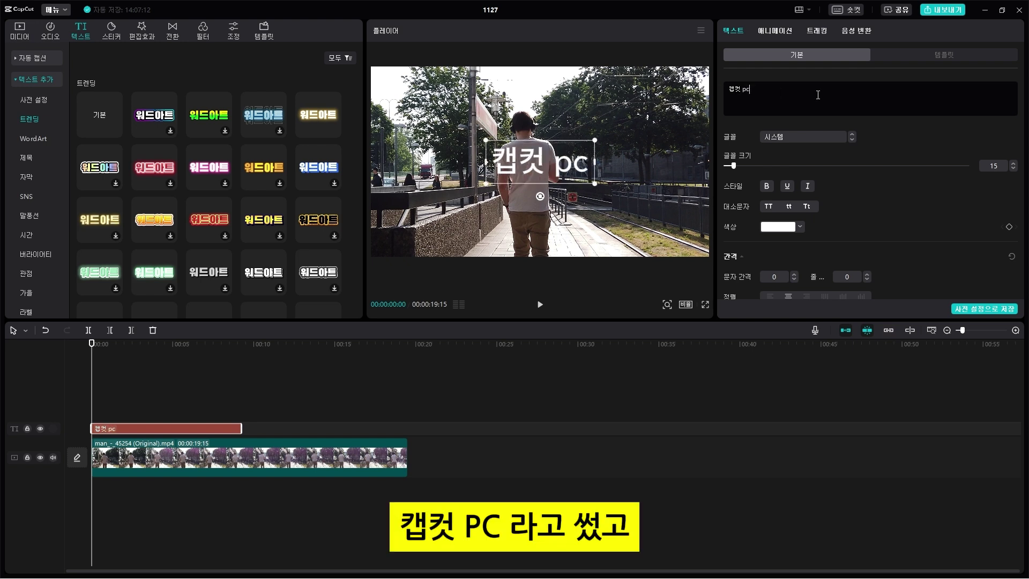
# Step: Set the text's font to NanumGothic Bold and its font size to 39
pyautogui.click(799, 138)
pyautogui.click(812, 185)
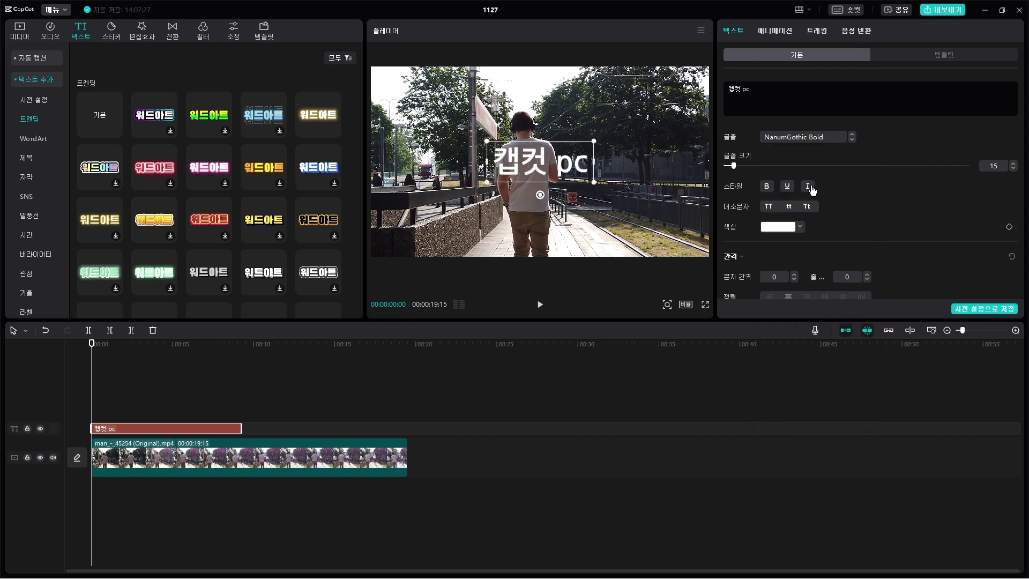
pyautogui.moveTo(735, 166); pyautogui.dragTo(755, 166)
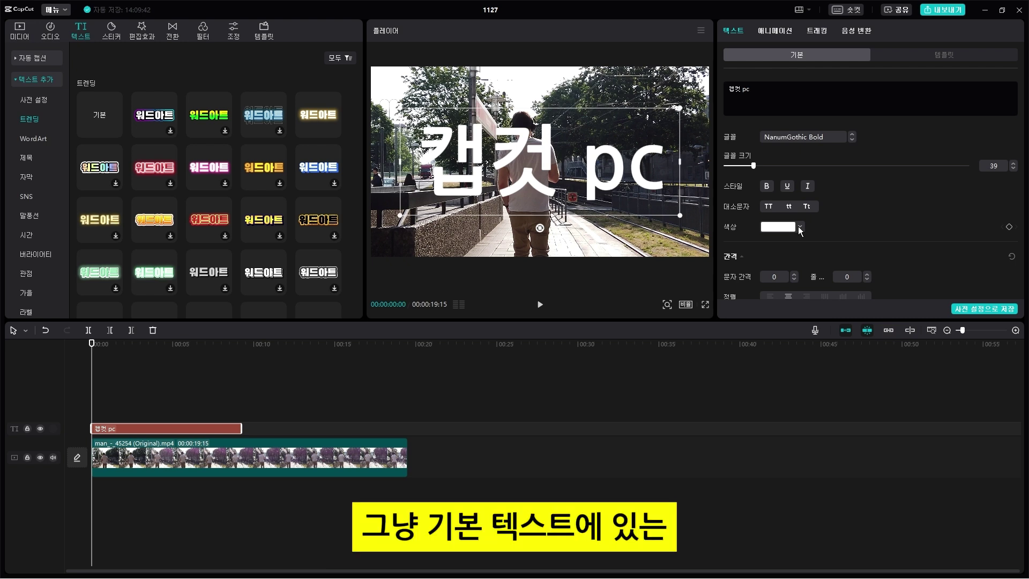
# Step: Enable a stroke on the text with colour FFAA00 and a thickness of 46
pyautogui.scroll(-1, 845, 221)
pyautogui.scroll(-4, 844, 220)
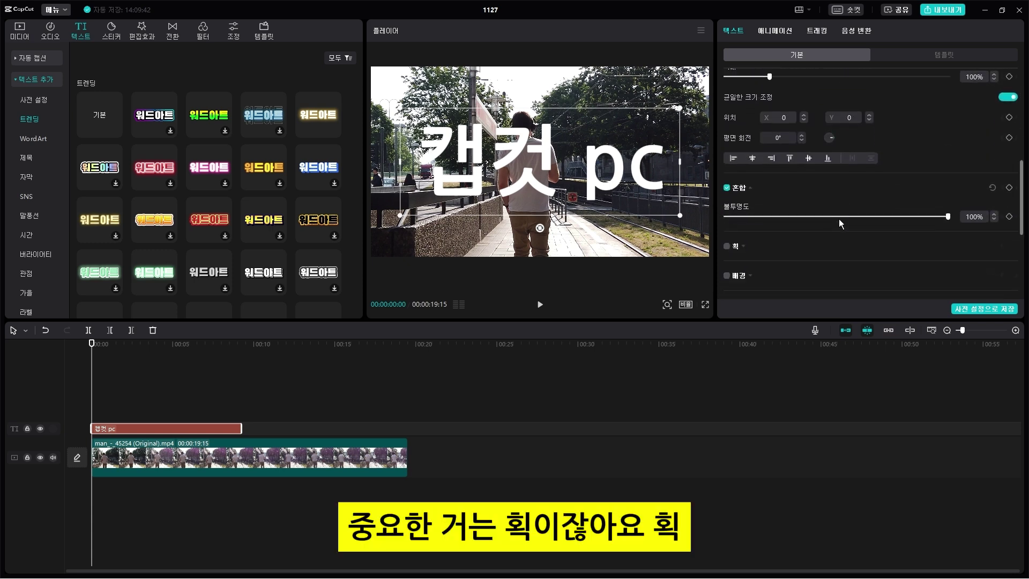
pyautogui.scroll(-3, 838, 218)
pyautogui.scroll(1, 804, 169)
pyautogui.click(727, 129)
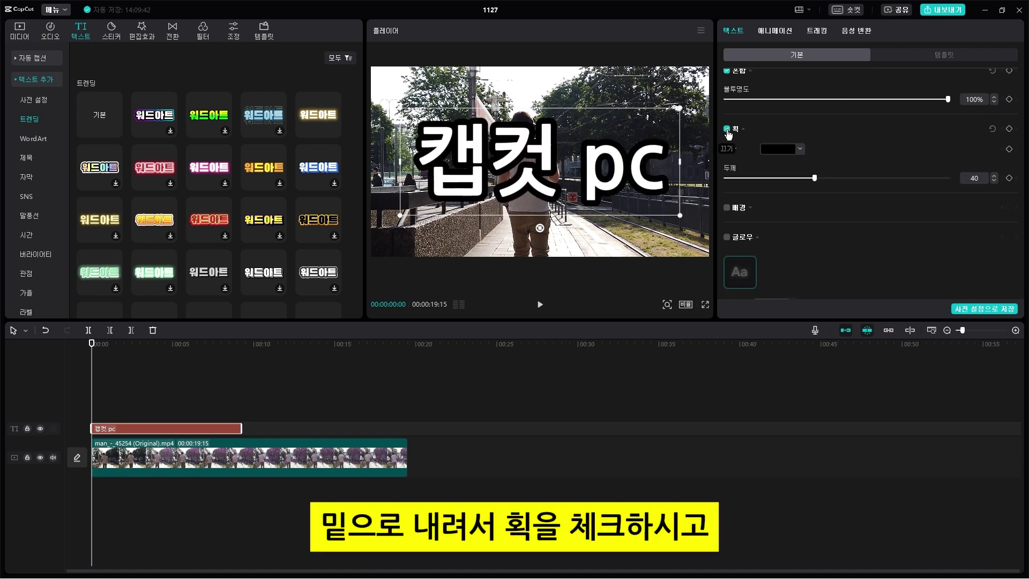
pyautogui.click(799, 150)
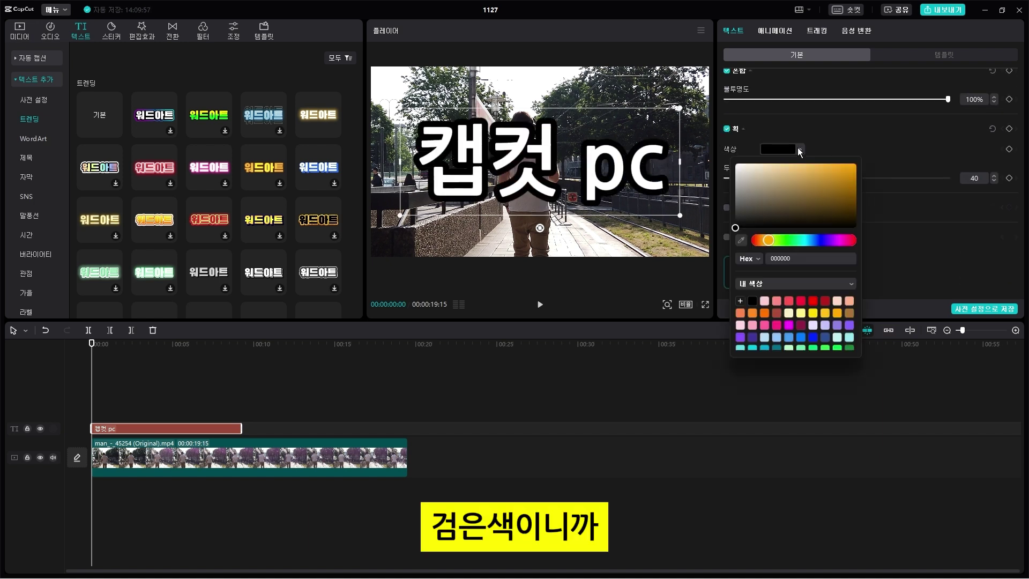
pyautogui.moveTo(795, 205); pyautogui.dragTo(864, 165)
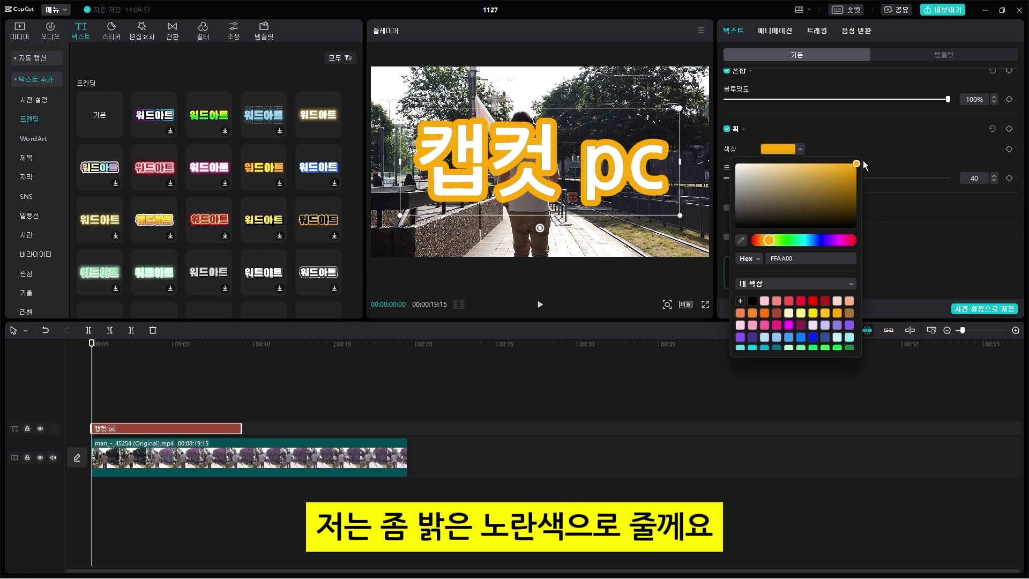
pyautogui.click(879, 137)
pyautogui.moveTo(815, 178); pyautogui.dragTo(831, 177)
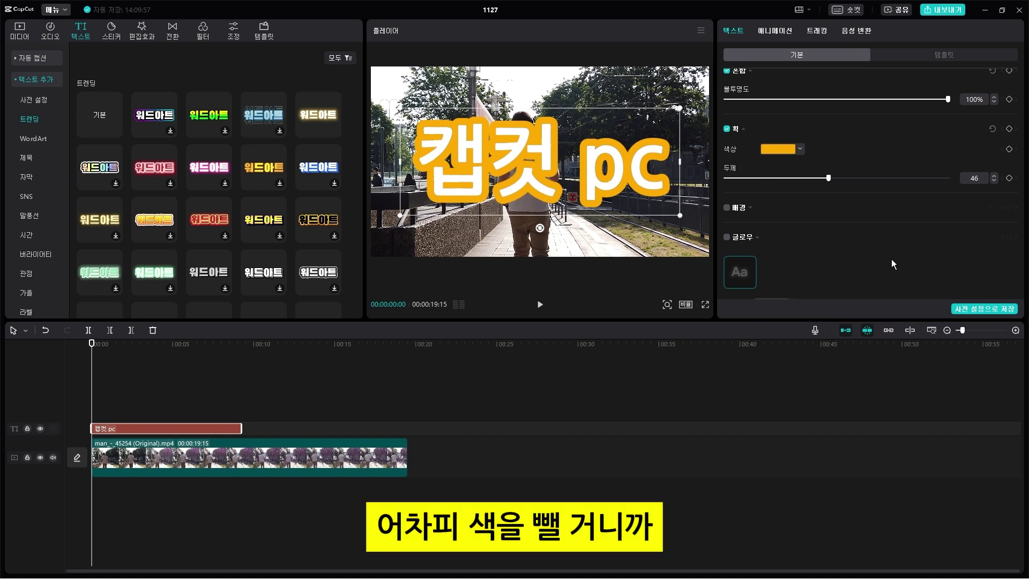
# Step: Examine the text's glow and shadow settings and the chroma key options offered for the video clip
pyautogui.scroll(5, 900, 257)
pyautogui.scroll(-8, 879, 252)
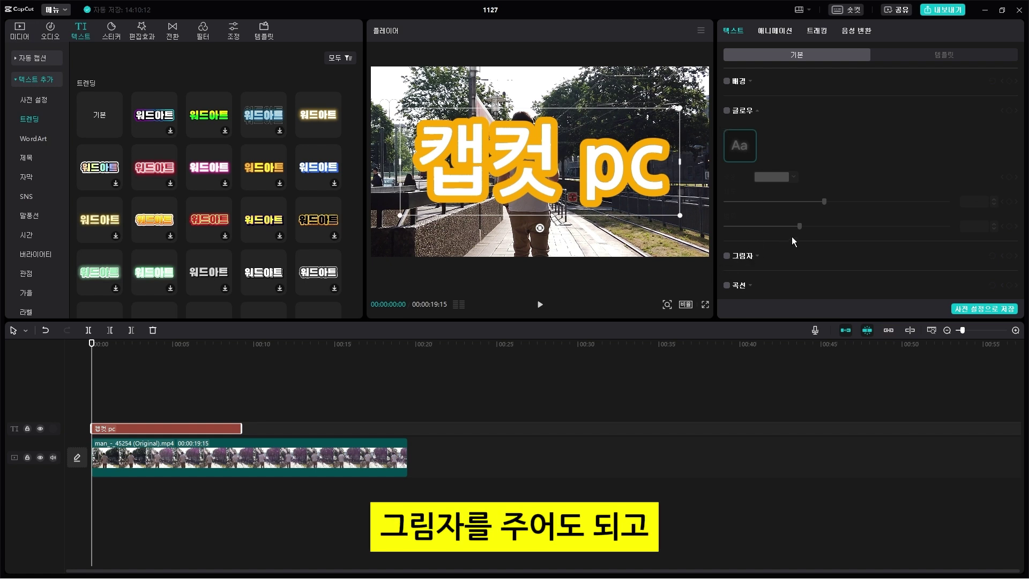
pyautogui.scroll(10, 854, 229)
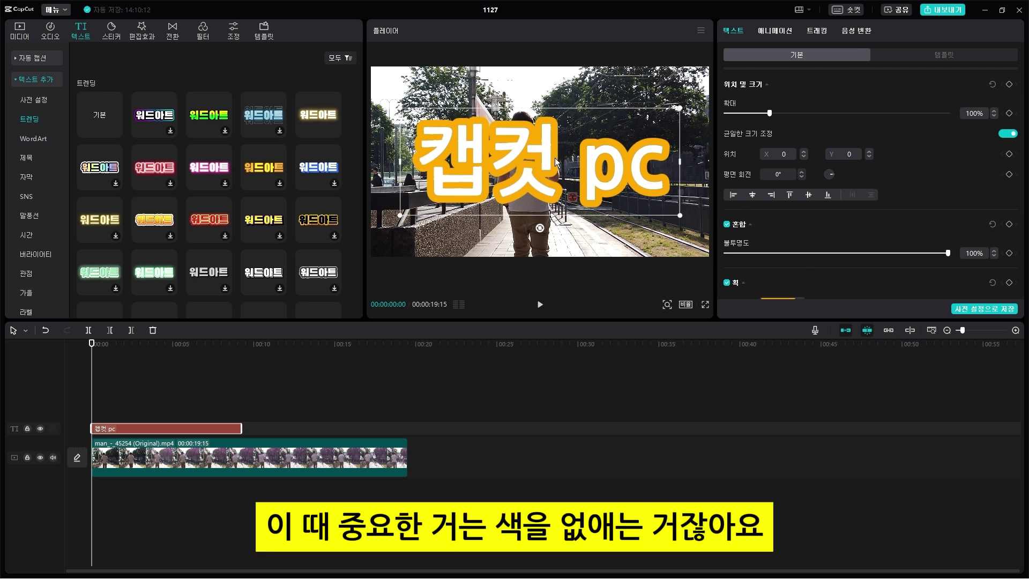
pyautogui.click(317, 455)
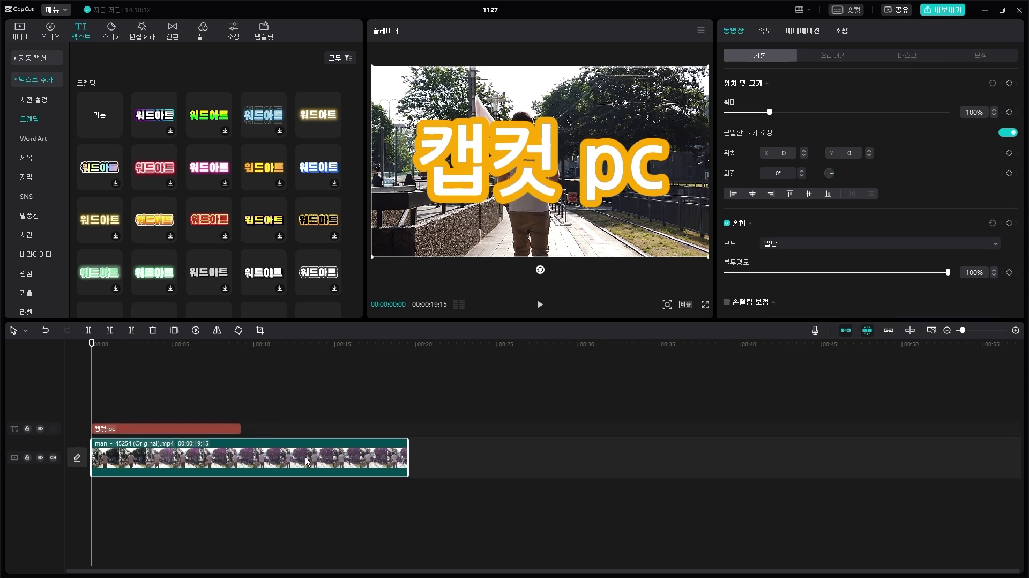
pyautogui.click(833, 56)
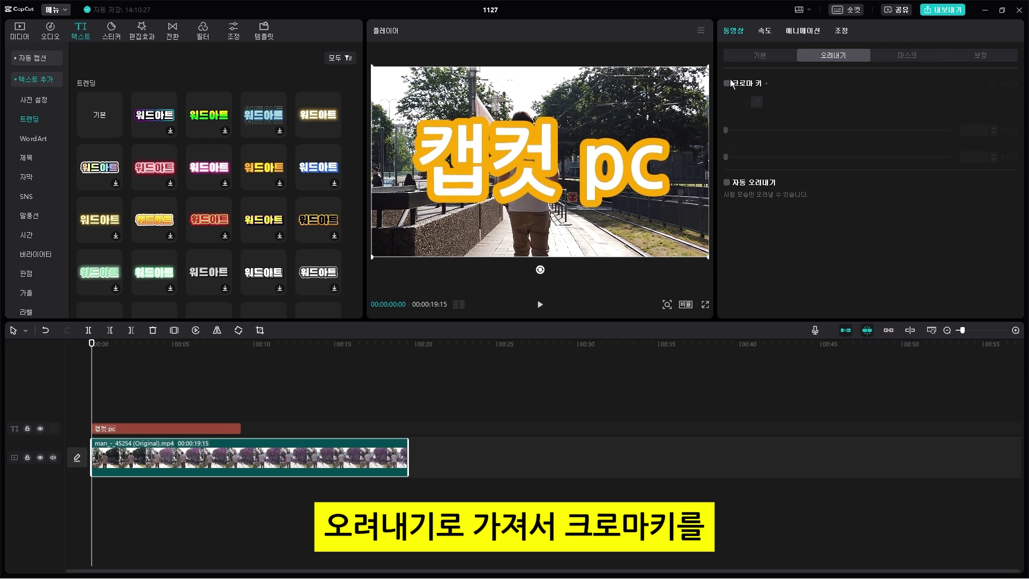
# Step: Convert the "캡컷 pc" text clip into a compound clip
pyautogui.click(226, 429)
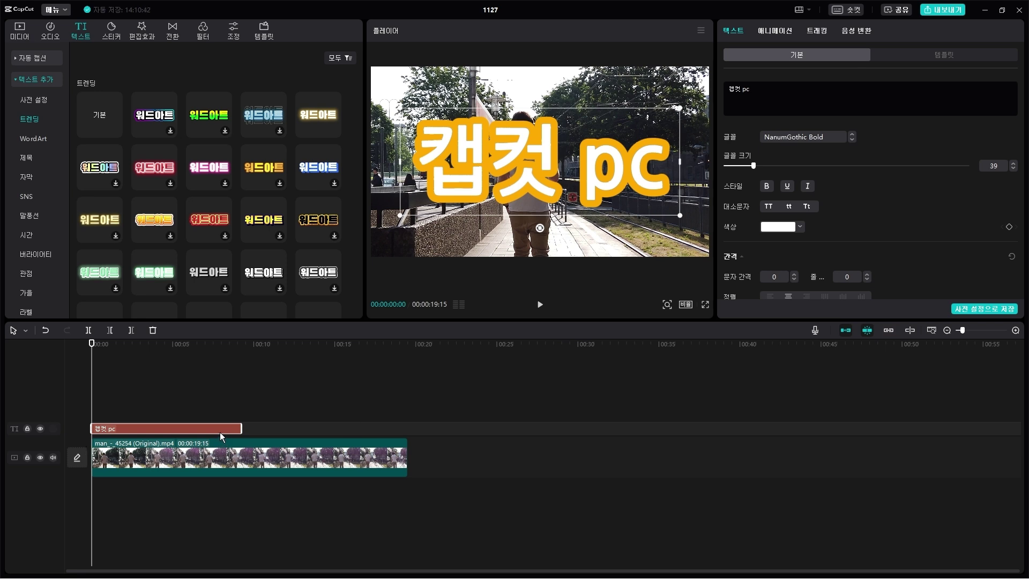
pyautogui.rightClick(189, 429)
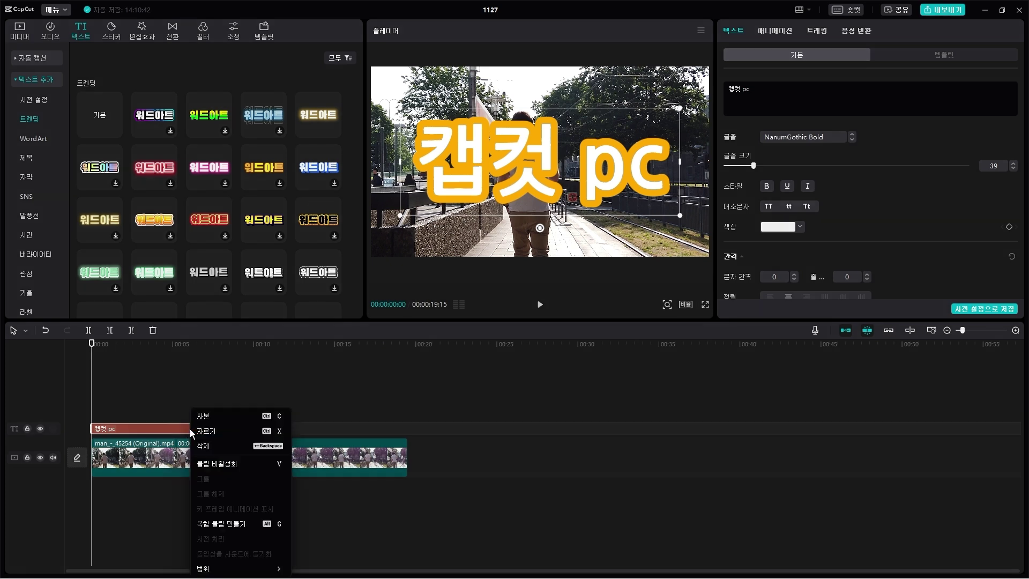
pyautogui.click(242, 525)
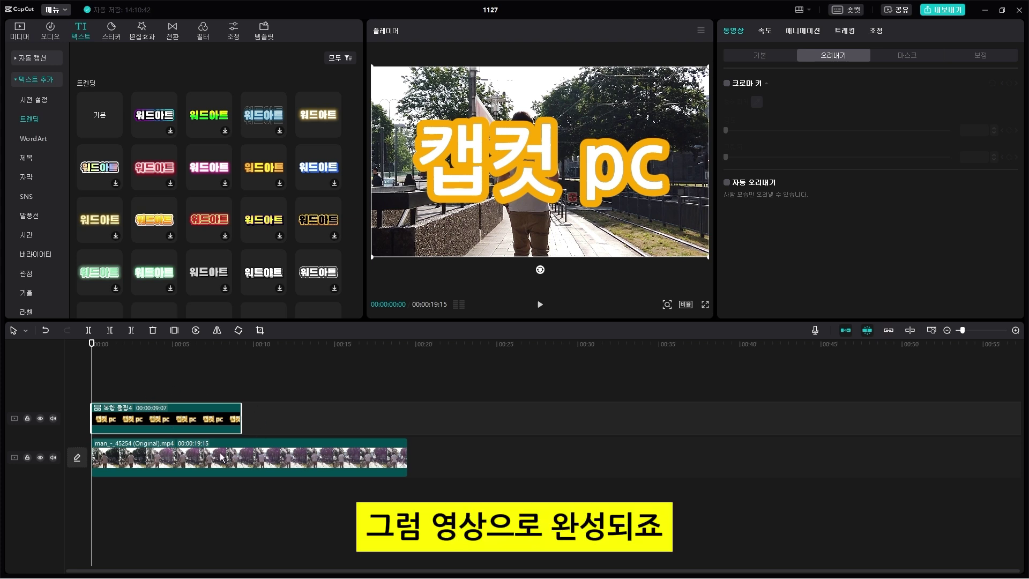
# Step: Enable chroma key on the compound clip and pick the text's white fill as the key colour
pyautogui.click(781, 58)
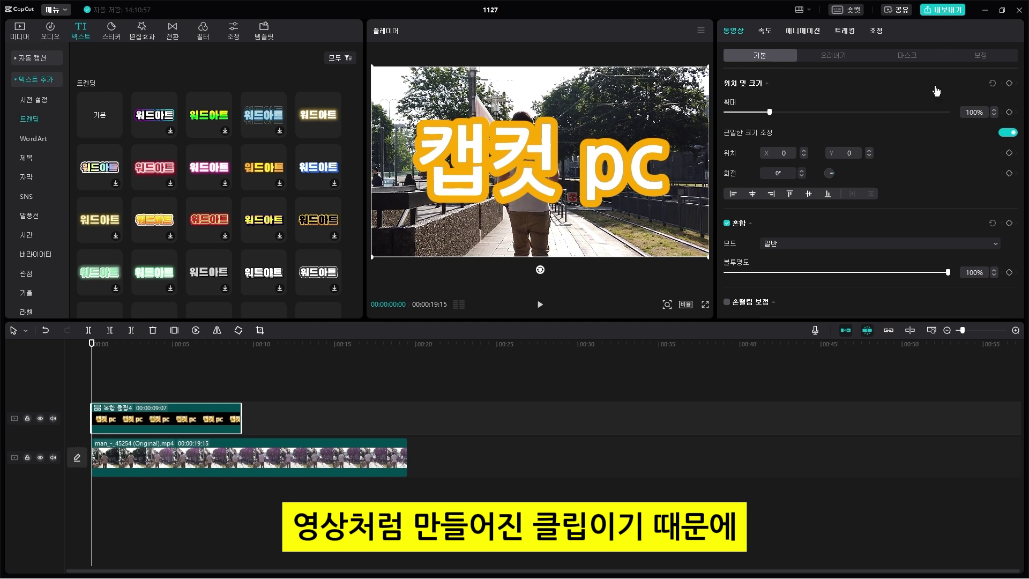
pyautogui.click(840, 57)
pyautogui.click(728, 85)
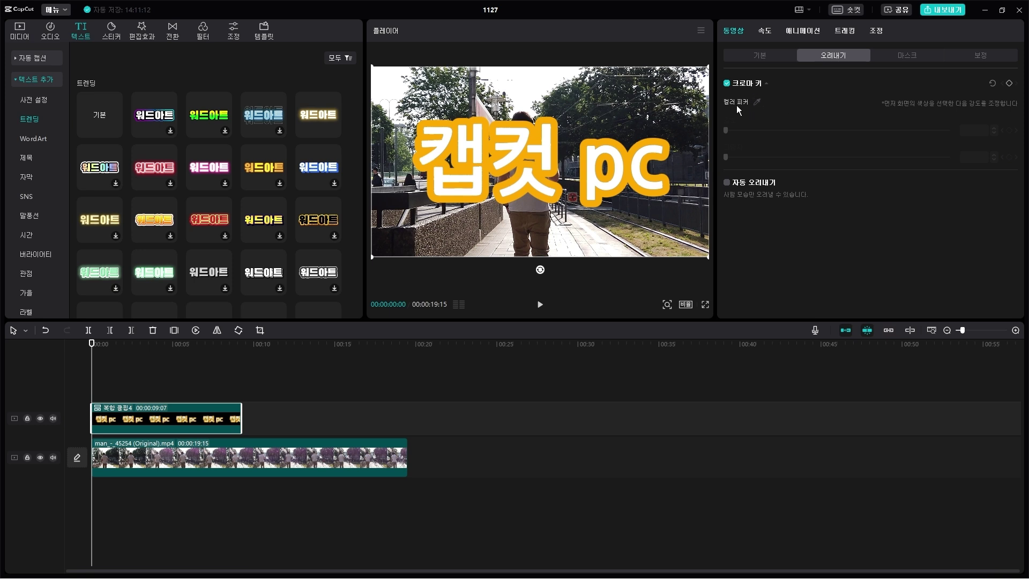
pyautogui.click(757, 102)
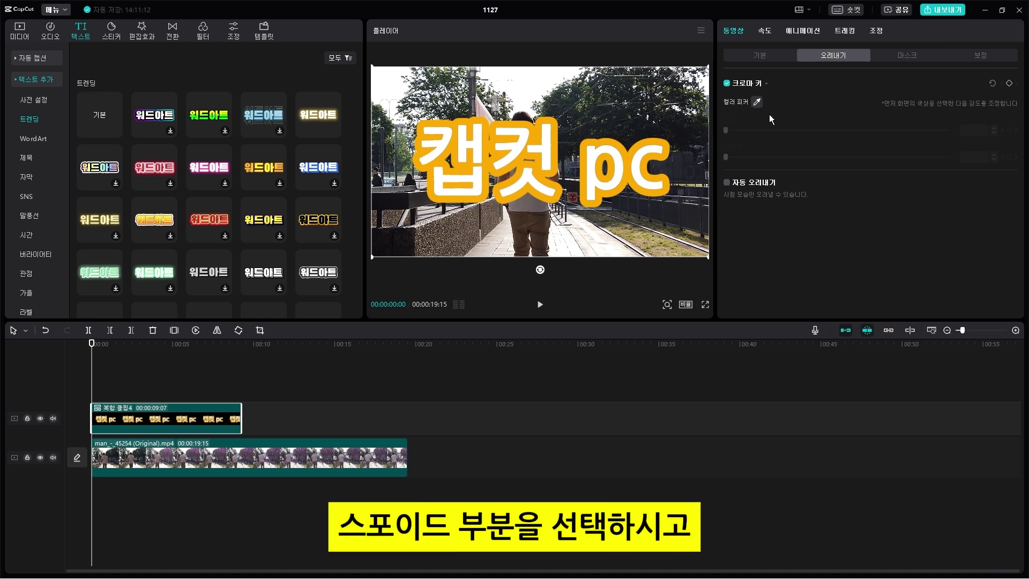
pyautogui.click(545, 139)
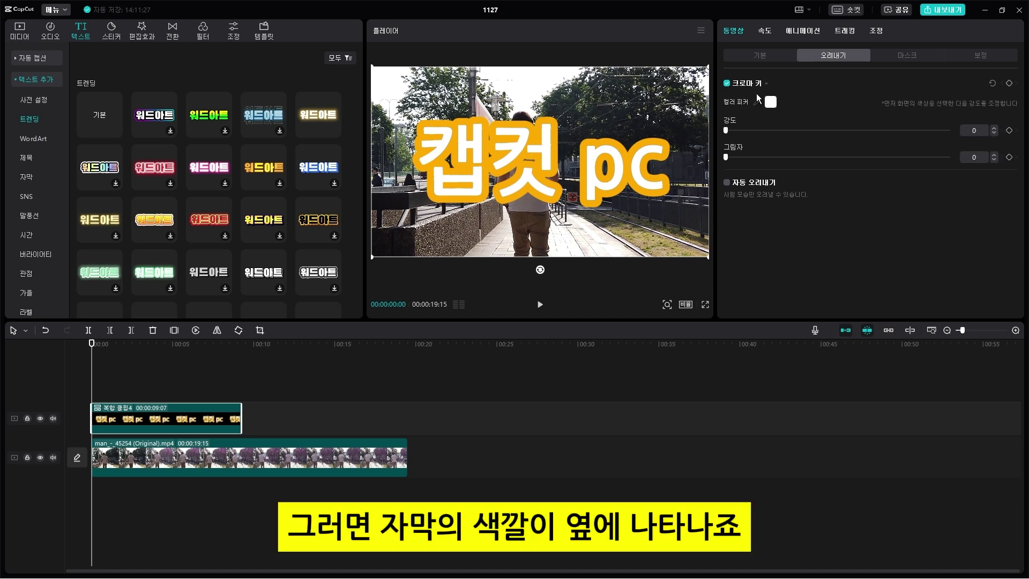
# Step: Set the chroma key intensity to 7 and play back the first 5 seconds or so of the result
pyautogui.moveTo(725, 130); pyautogui.dragTo(741, 131)
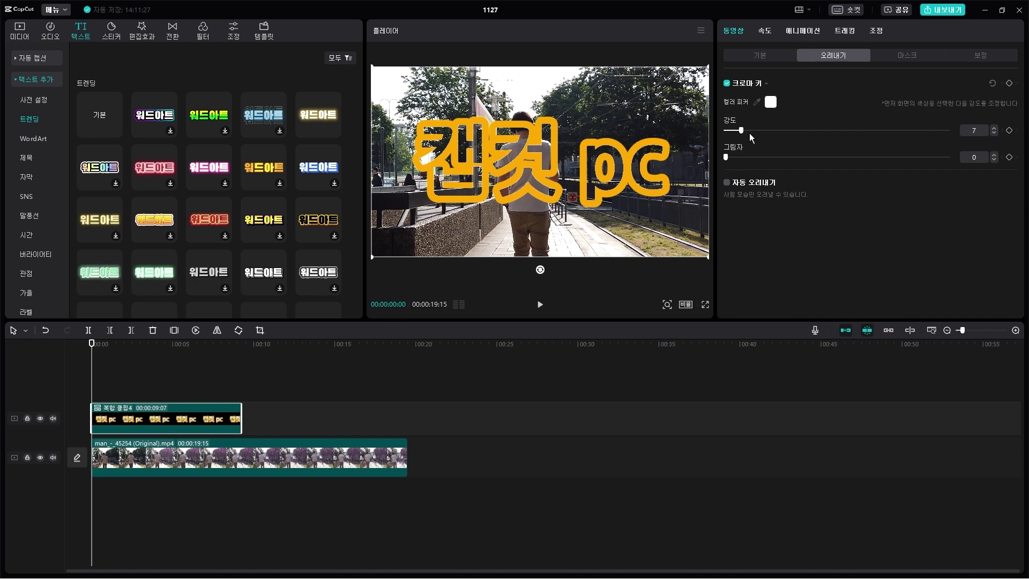
pyautogui.press('space')
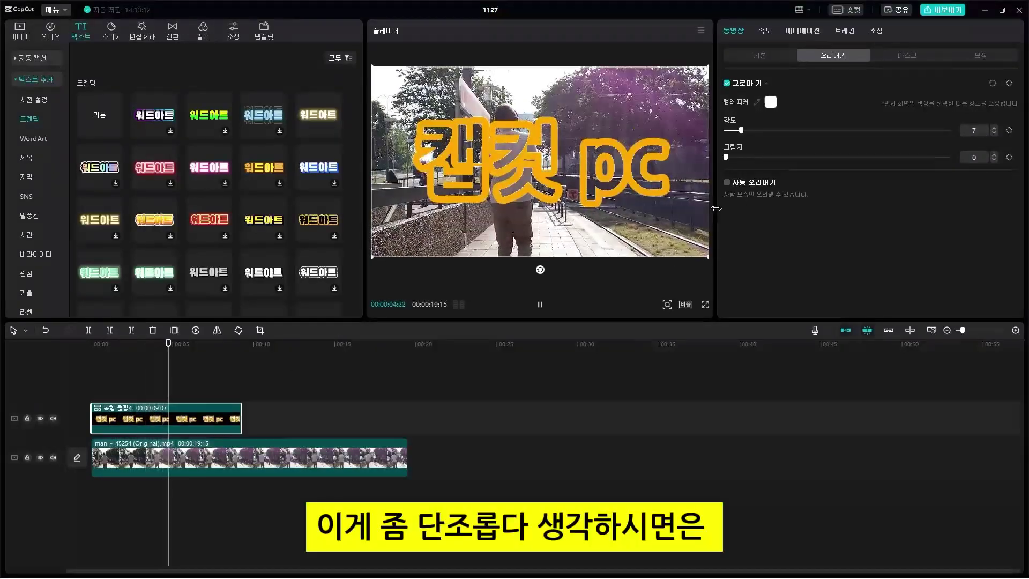
pyautogui.press('space')
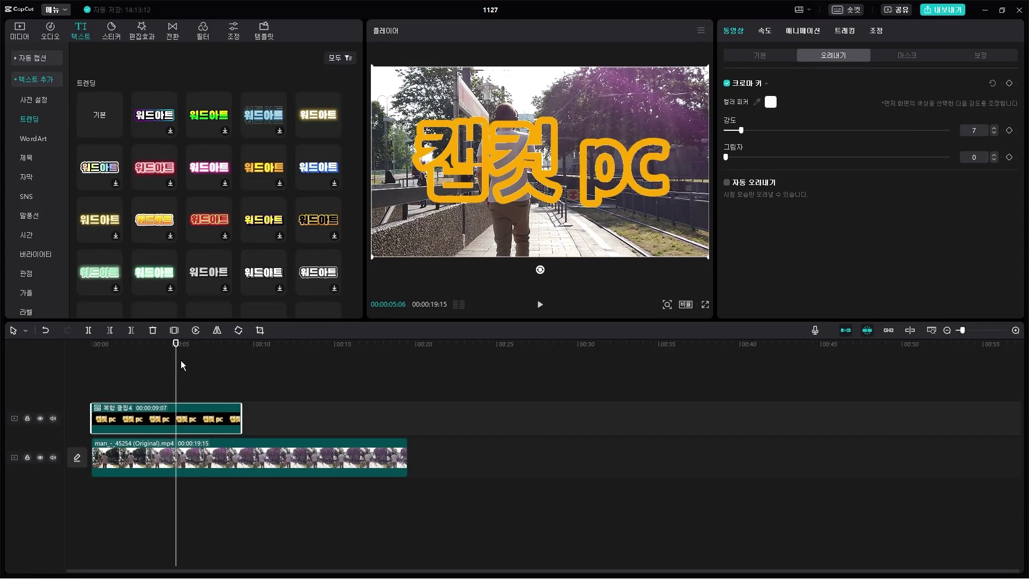
# Step: Place another default text clip on a new track above the compound clip, starting at about 10 seconds
pyautogui.moveTo(107, 123); pyautogui.dragTo(298, 281)
pyautogui.moveTo(276, 416); pyautogui.dragTo(246, 404)
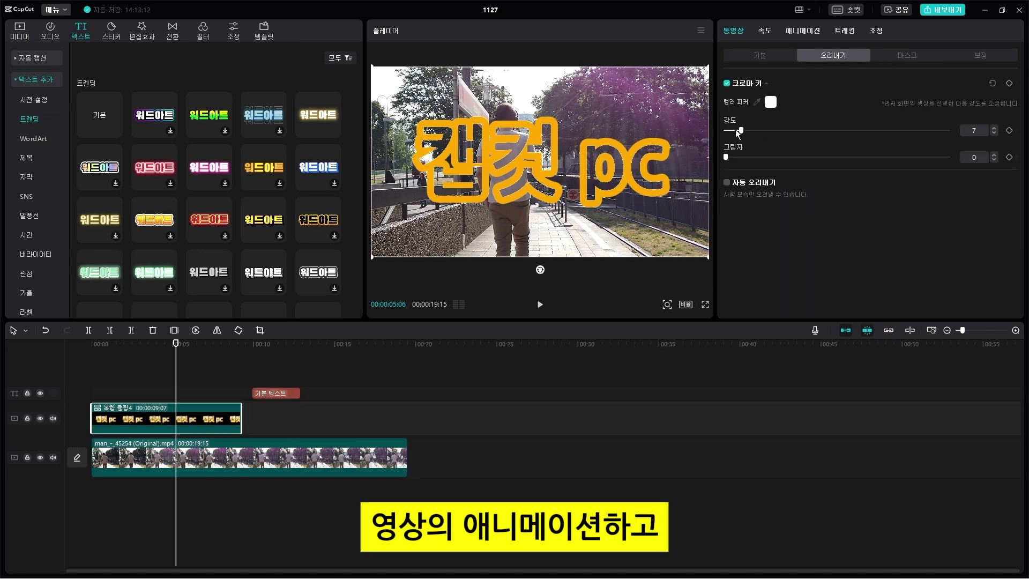
# Step: Compare the animation categories and presets offered for the compound clip with those offered for the default text clip
pyautogui.click(819, 32)
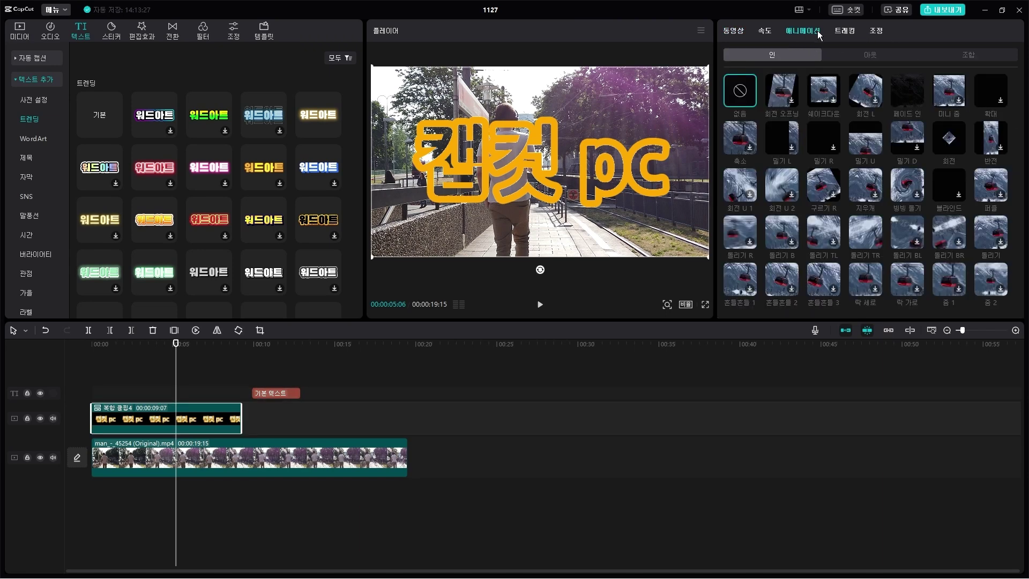
pyautogui.click(874, 57)
pyautogui.click(966, 57)
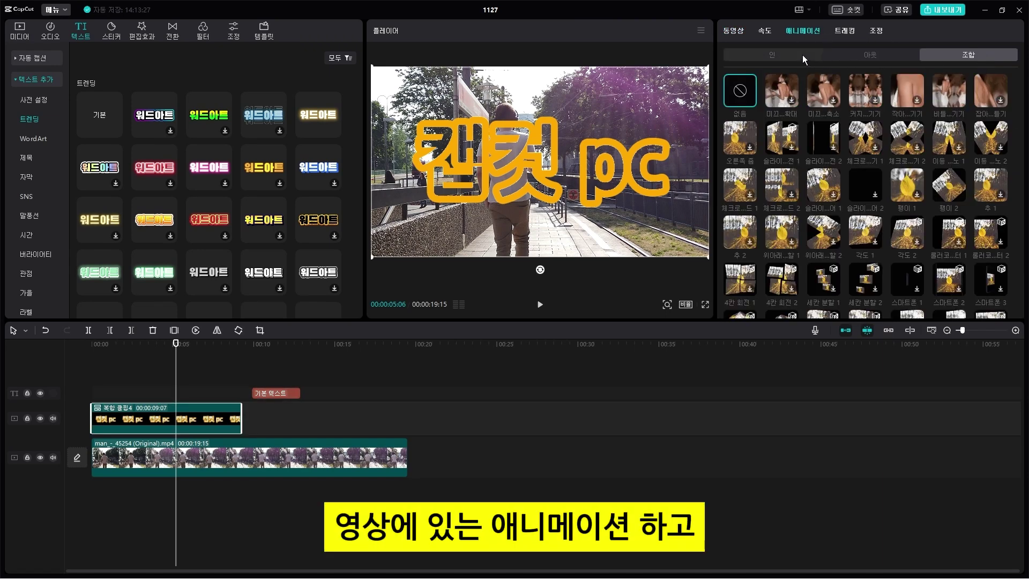
pyautogui.click(292, 392)
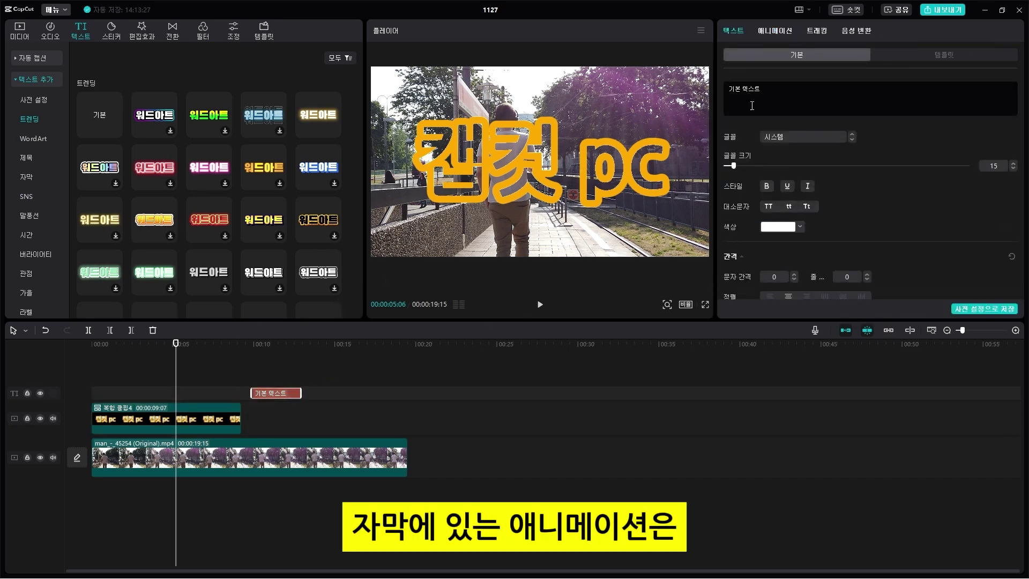
pyautogui.click(794, 32)
pyautogui.click(802, 59)
pyautogui.click(944, 59)
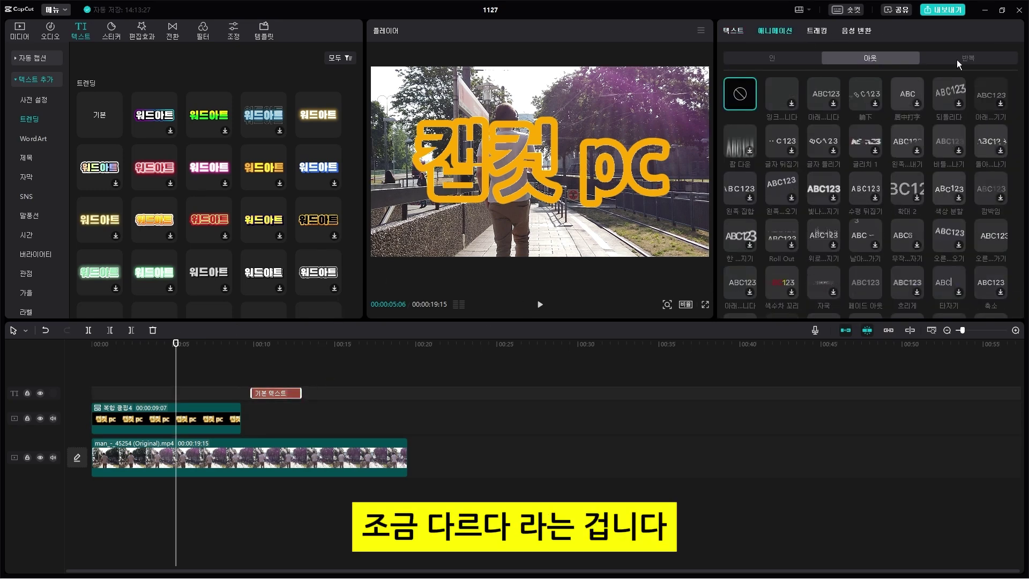
pyautogui.click(790, 60)
pyautogui.click(886, 63)
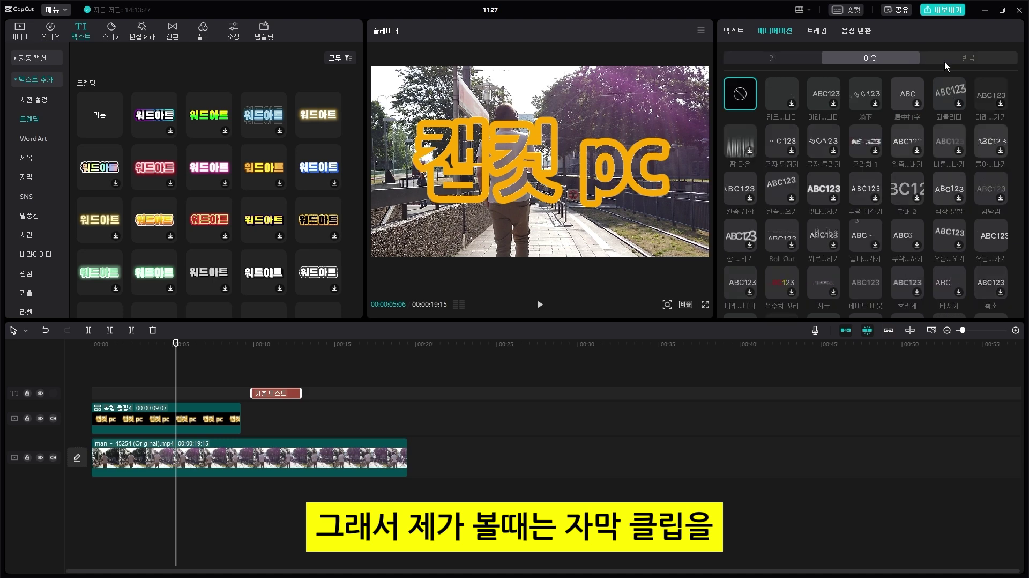
pyautogui.click(944, 62)
pyautogui.scroll(-3, 1012, 194)
pyautogui.scroll(3, 1011, 182)
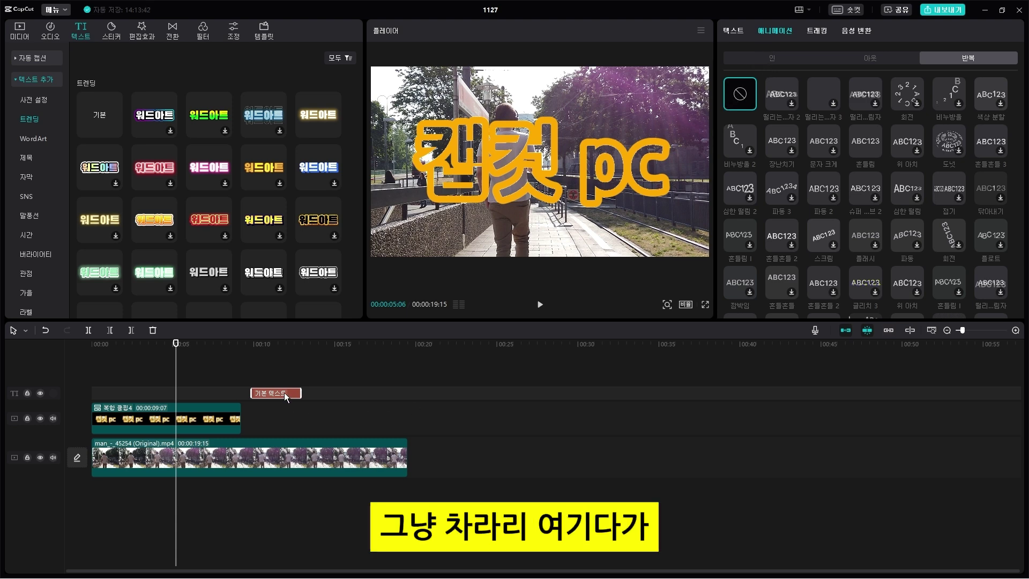
# Step: Delete the default text clip placed at about 10 seconds and open the combination (조합) animations for the compound clip
pyautogui.press('Delete')
pyautogui.click(212, 407)
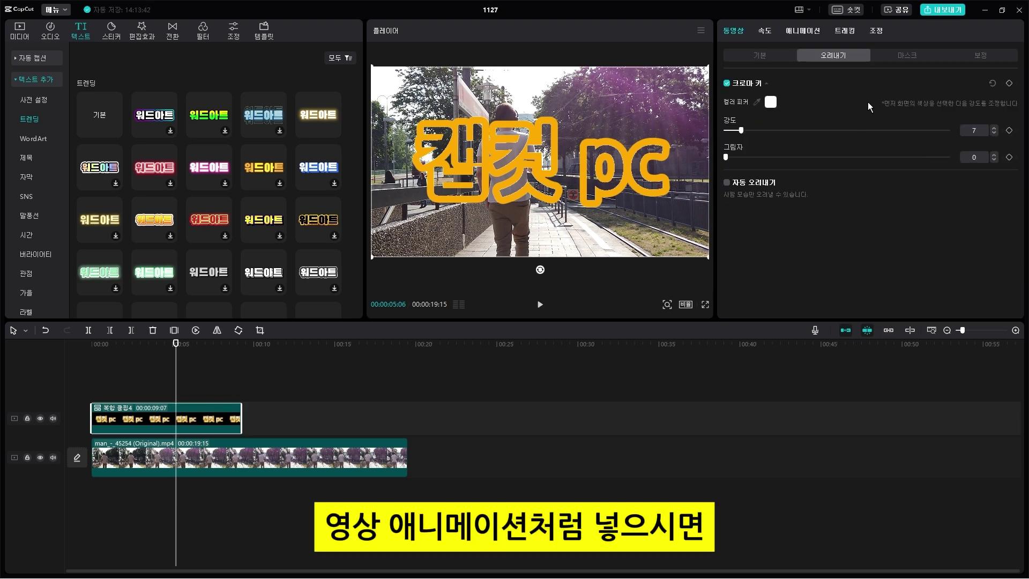
pyautogui.click(806, 33)
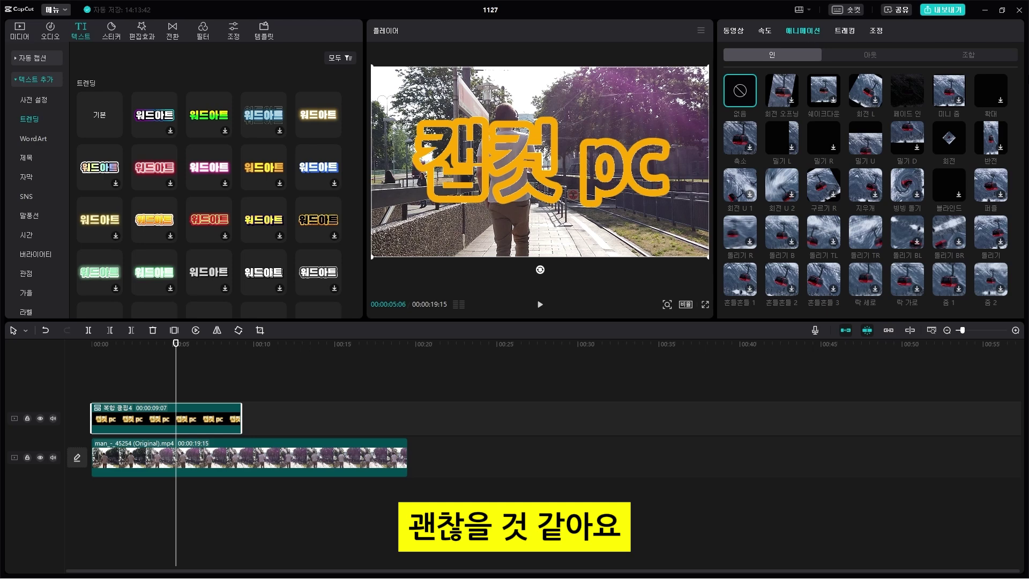
pyautogui.click(960, 52)
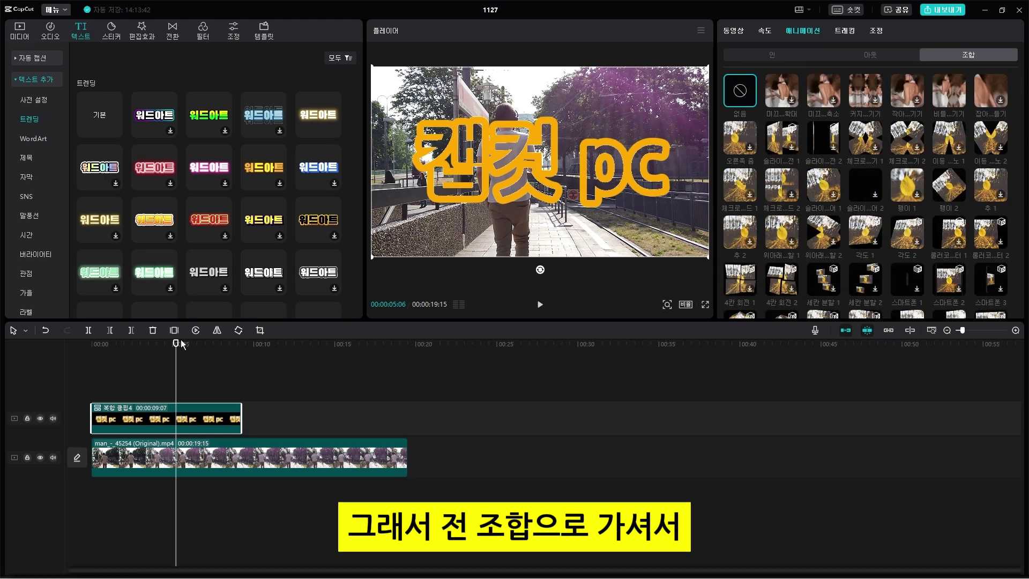
# Step: Return the playhead to the start and try the 슬라이...어 1 combination animation on the compound clip
pyautogui.moveTo(182, 343); pyautogui.dragTo(91, 346)
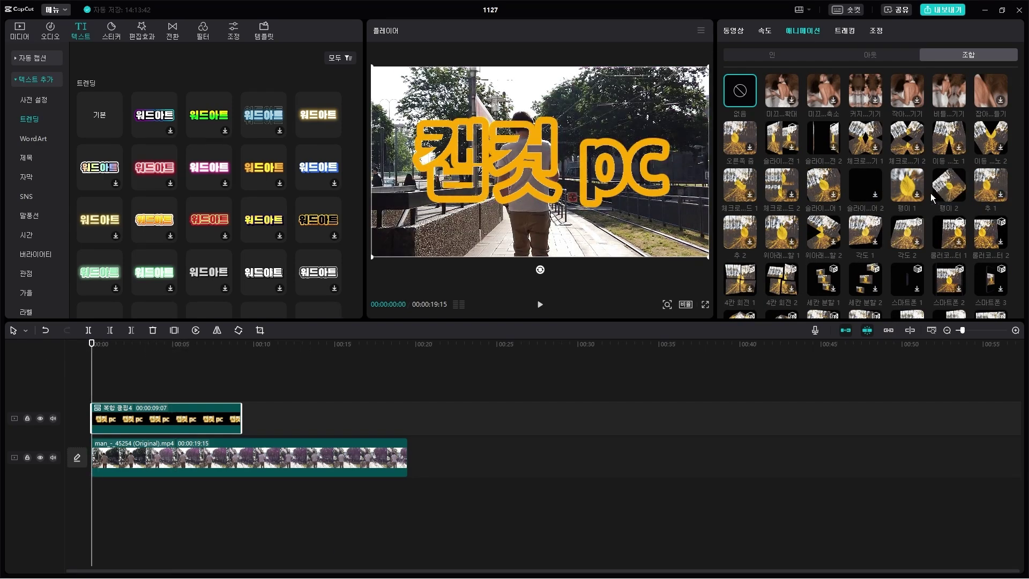
pyautogui.scroll(-1, 920, 207)
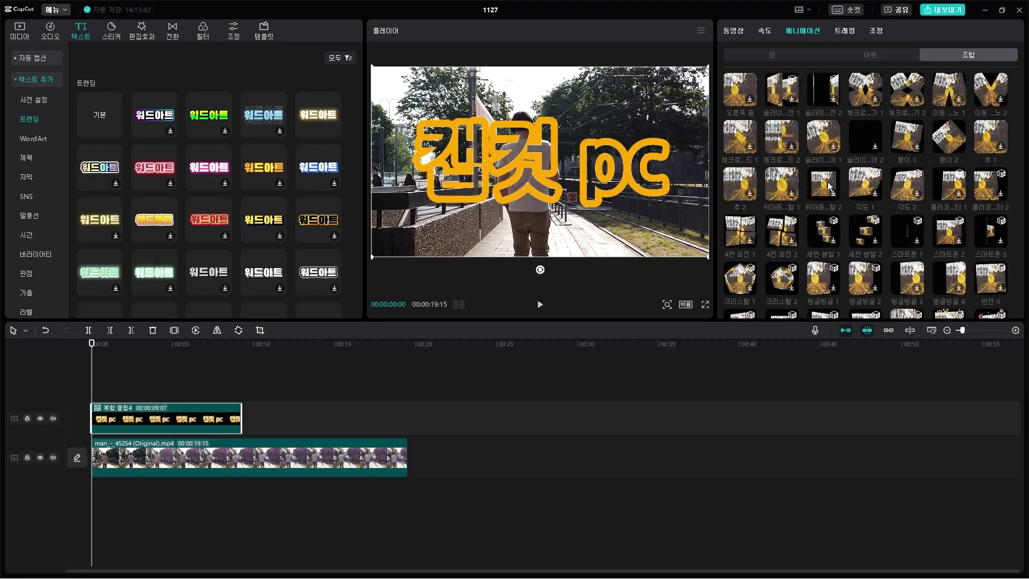
pyautogui.click(833, 138)
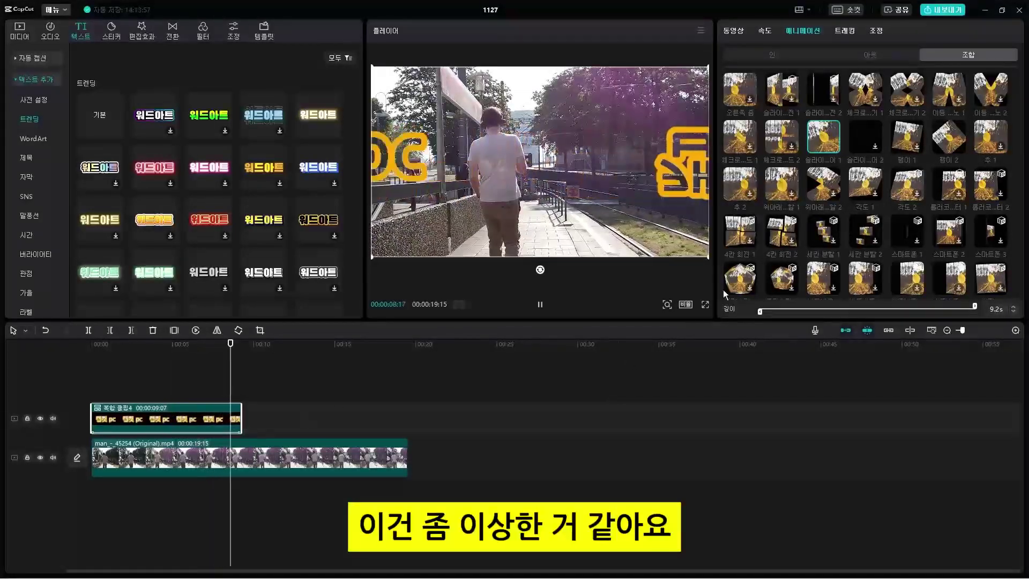
# Step: Replace the compound clip's combination animation with 잡아...들기 and return the playhead to the start
pyautogui.scroll(2, 860, 148)
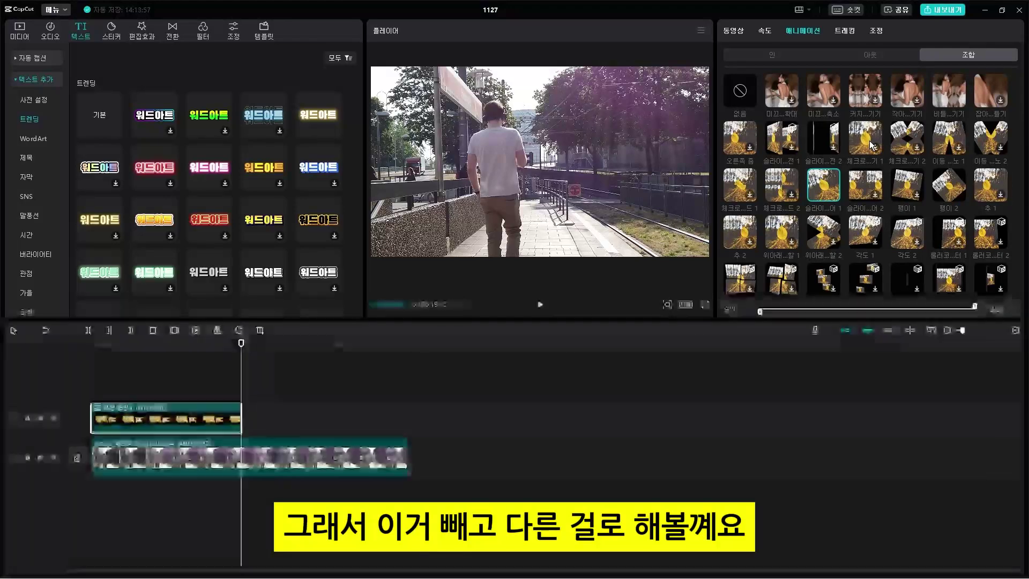
pyautogui.click(872, 146)
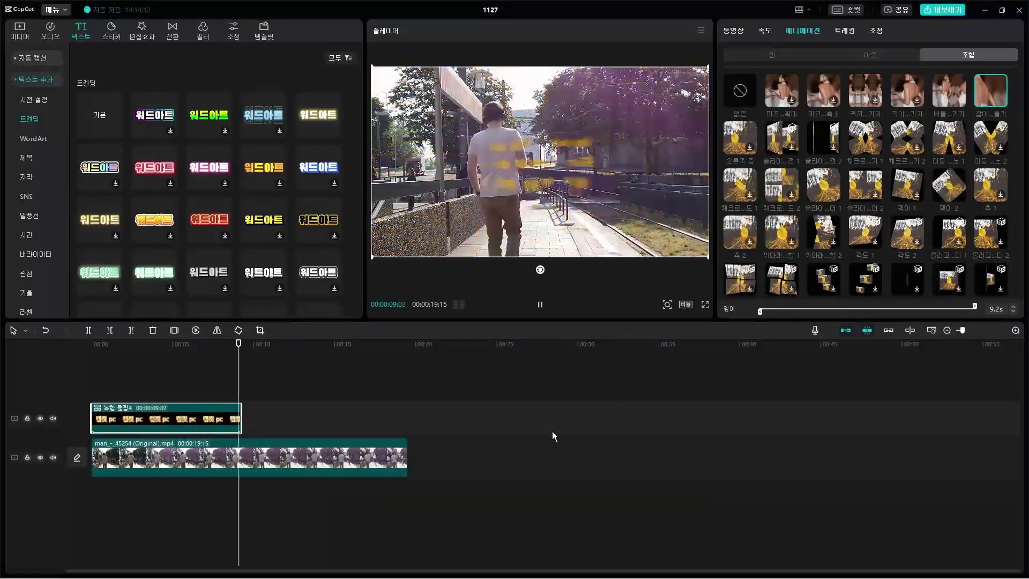
pyautogui.press('Home')
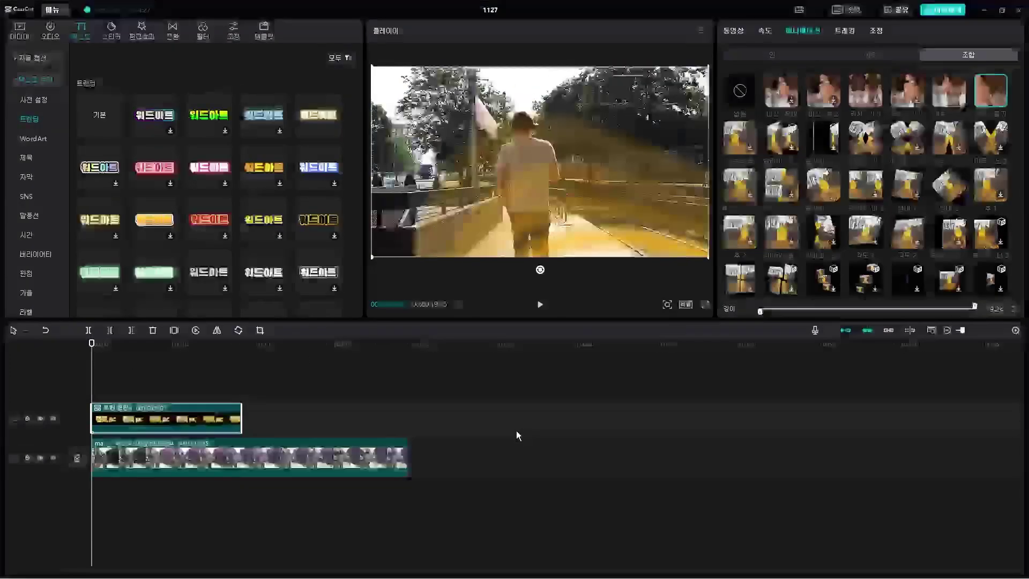
# Step: Shorten the combination animation to 6.1 seconds from its end, keeping its start at the clip's beginning, and play back the result
pyautogui.moveTo(762, 311); pyautogui.dragTo(778, 311)
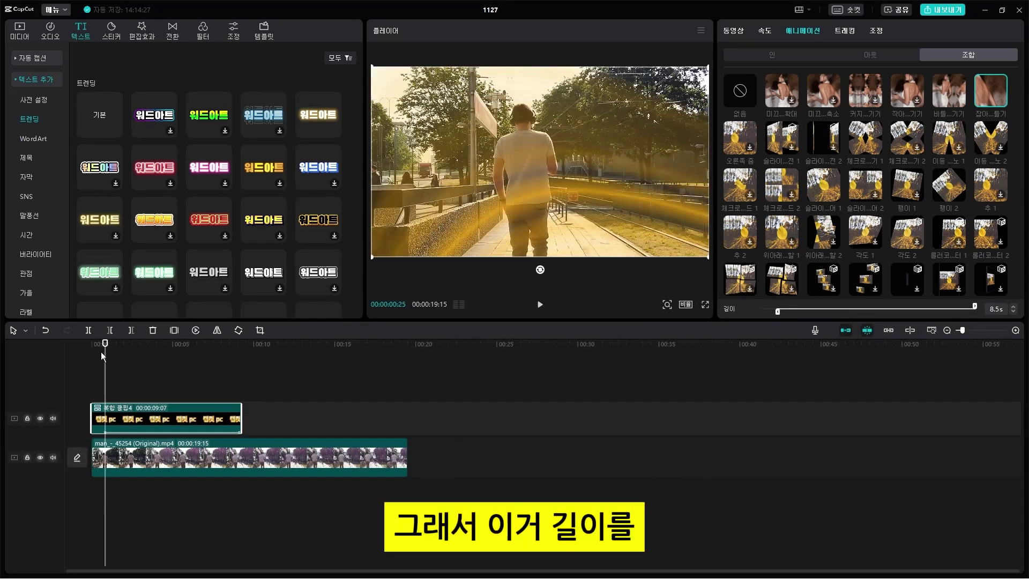
pyautogui.moveTo(778, 312); pyautogui.dragTo(757, 315)
pyautogui.moveTo(974, 310); pyautogui.dragTo(903, 307)
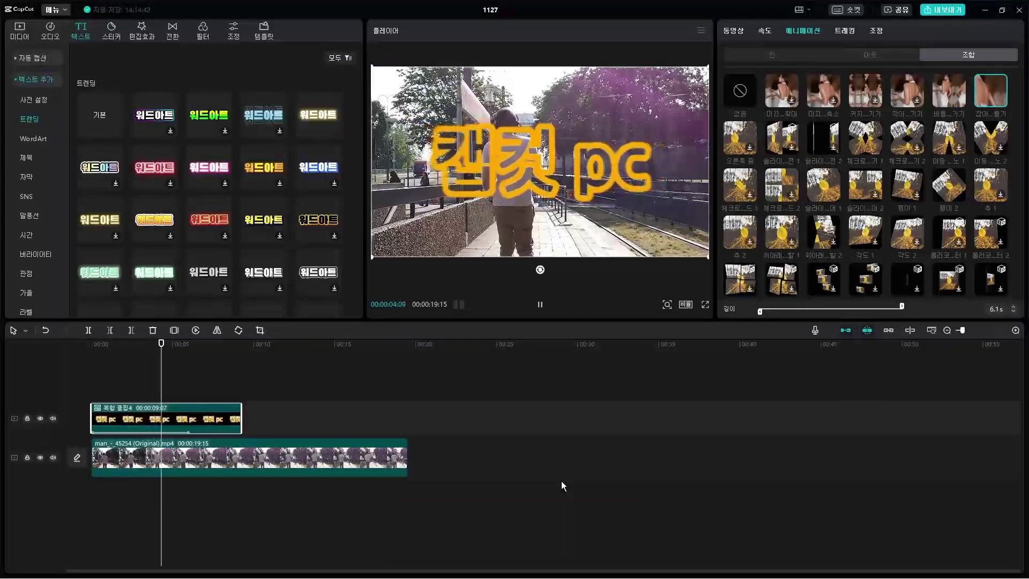
pyautogui.press('space')
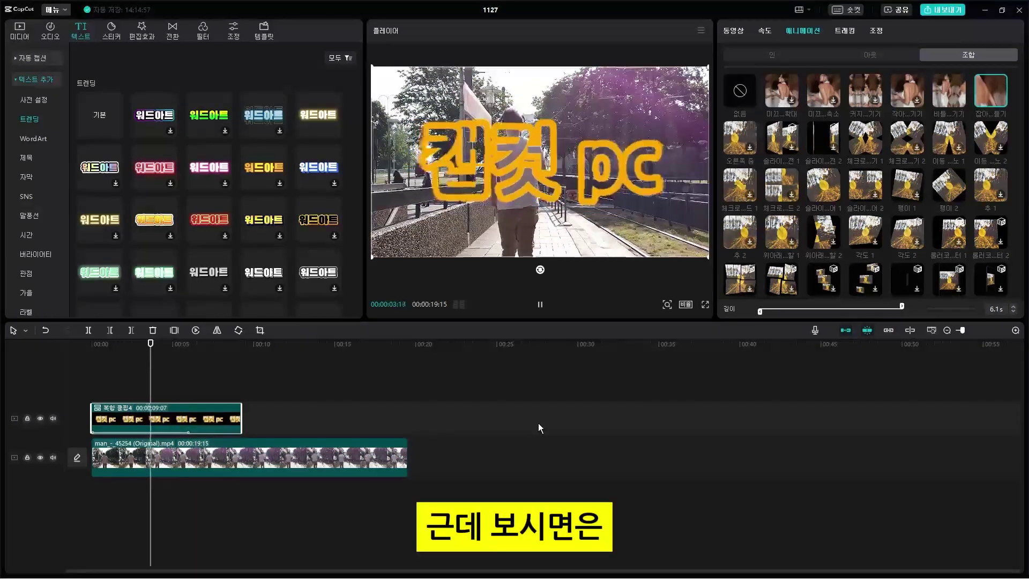
pyautogui.press('space')
# Step: Dissolve the compound clip back into the "캡컷 pc" text clip and play the first few seconds from the start
pyautogui.rightClick(204, 422)
pyautogui.press('Escape')
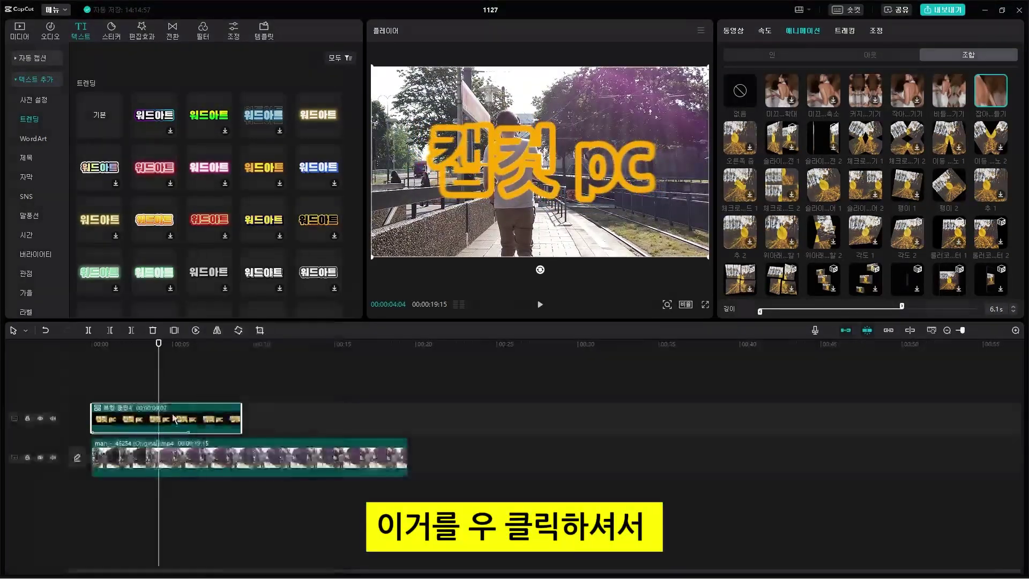
pyautogui.rightClick(200, 422)
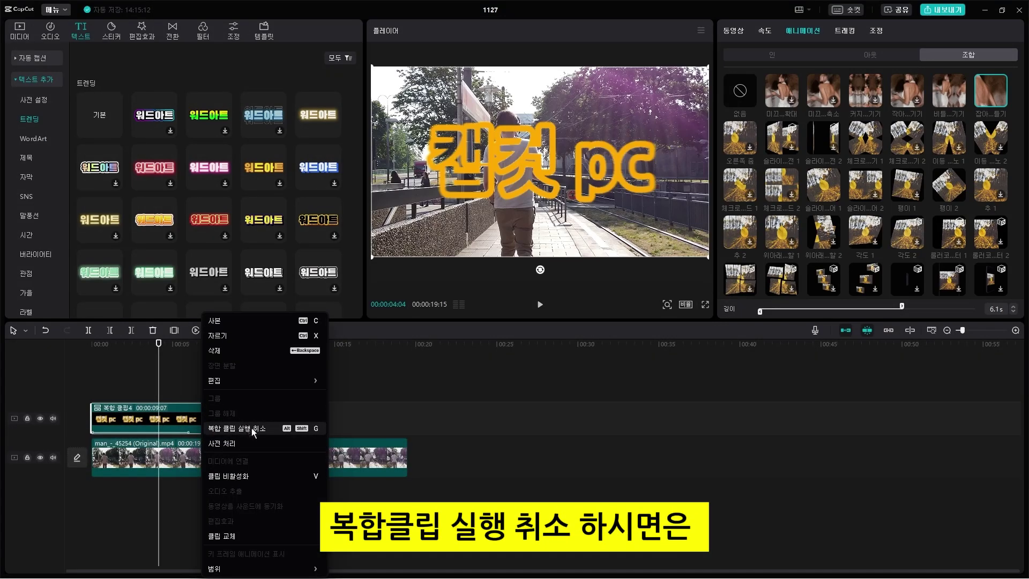
pyautogui.click(237, 428)
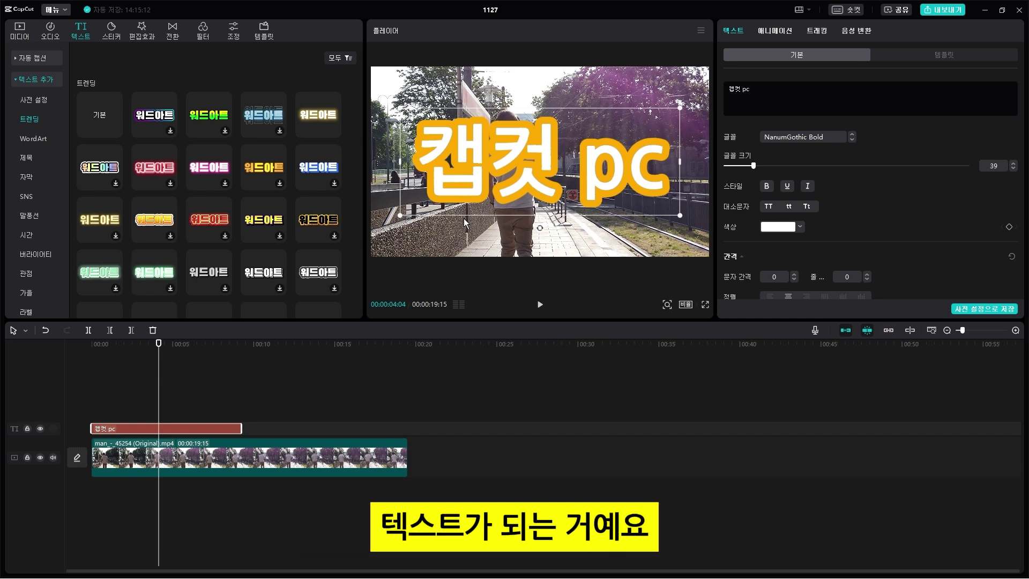
pyautogui.click(93, 377)
pyautogui.press('space')
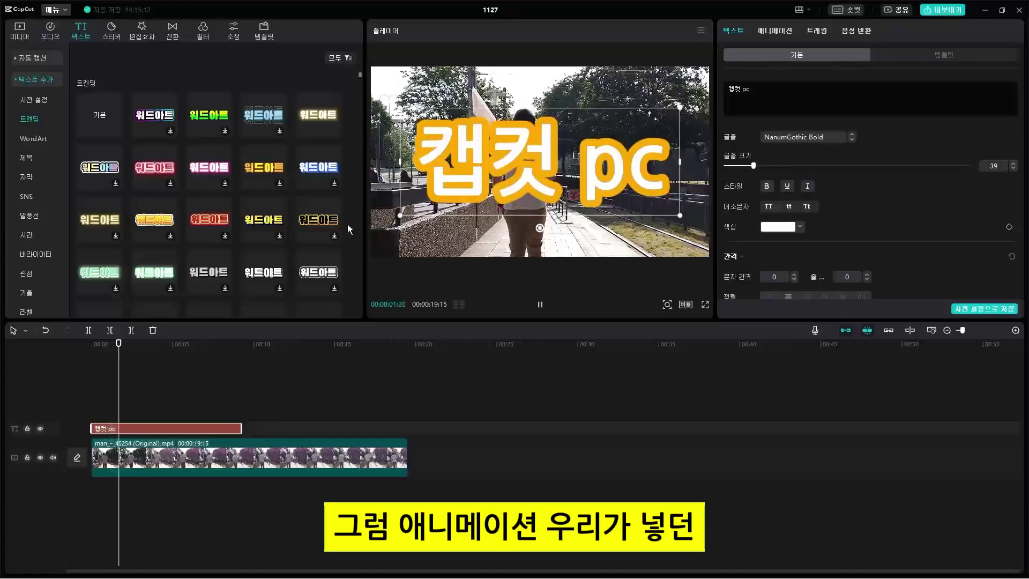
pyautogui.press('space')
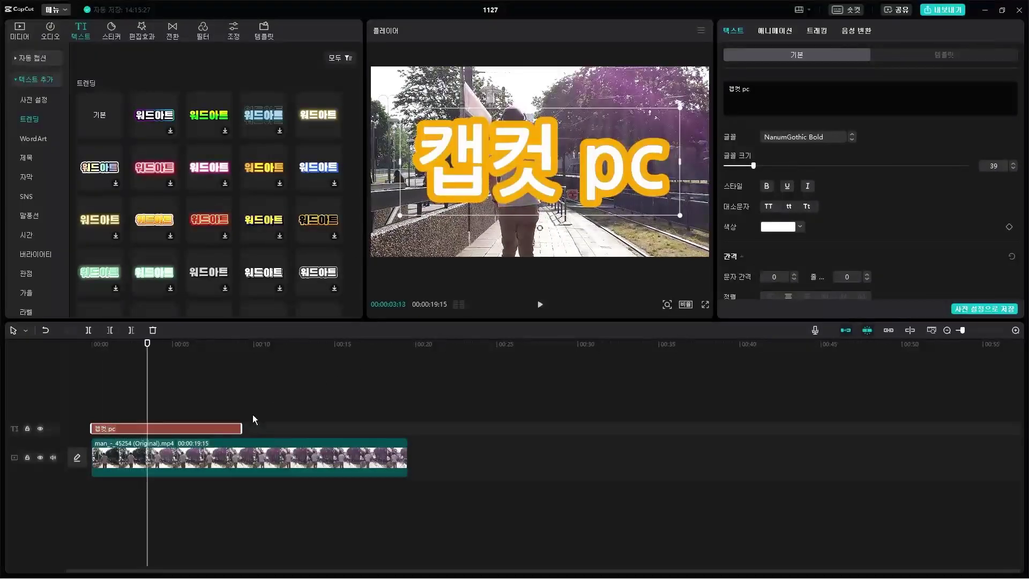
pyautogui.hotkey('ctrl', 'z')
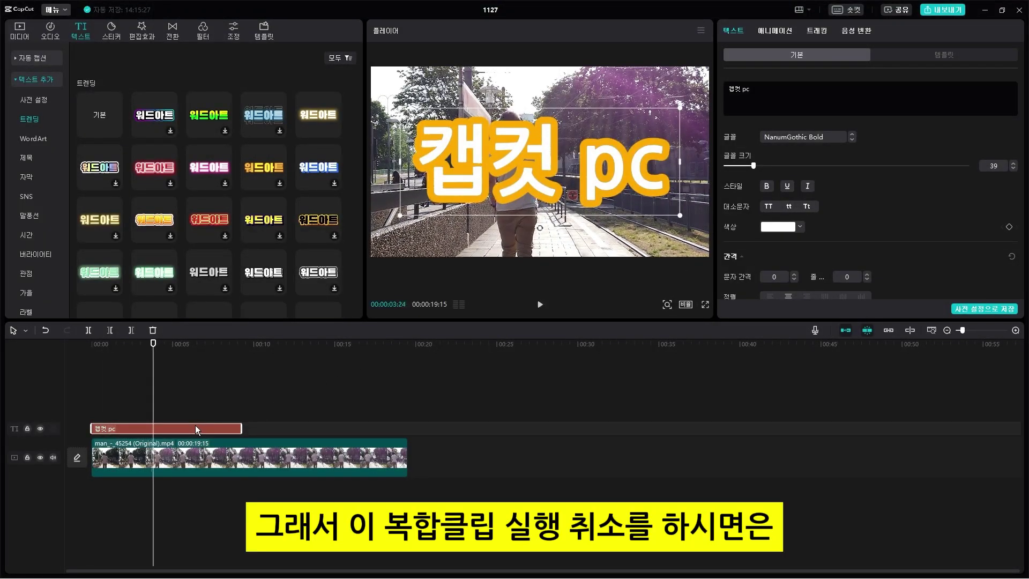
# Step: Turn the restored "캡컷 pc" text clip into a compound clip again
pyautogui.rightClick(196, 429)
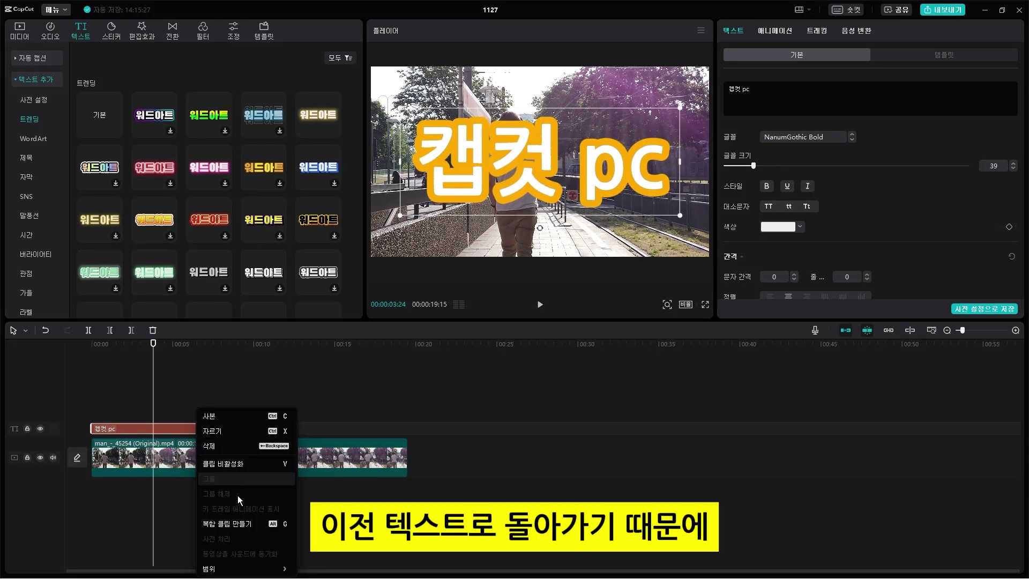
pyautogui.click(254, 525)
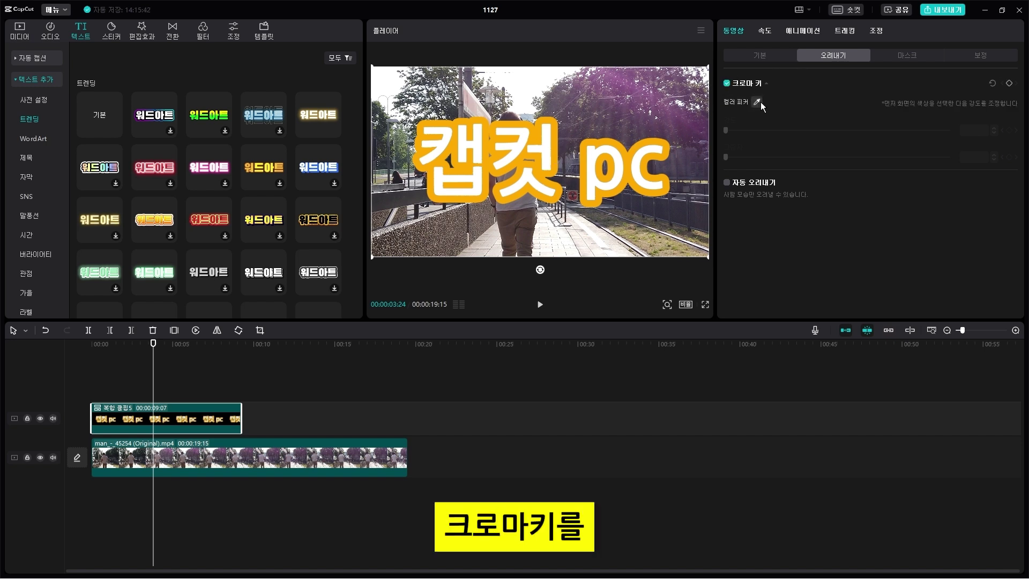
# Step: Key out the text's white fill on the new compound clip with chroma key at an intensity of 4
pyautogui.click(758, 102)
pyautogui.click(655, 150)
pyautogui.moveTo(725, 130); pyautogui.dragTo(736, 130)
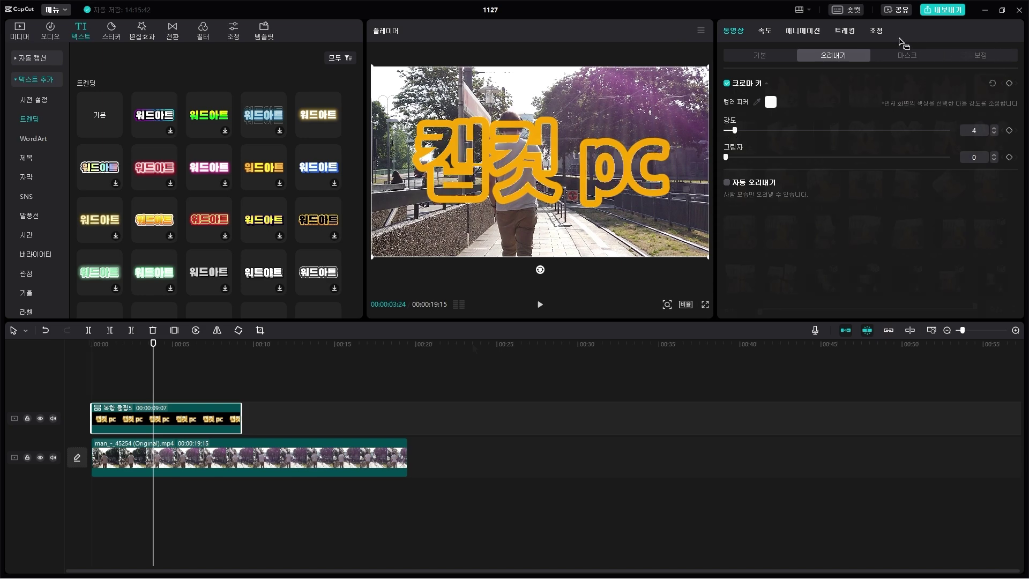